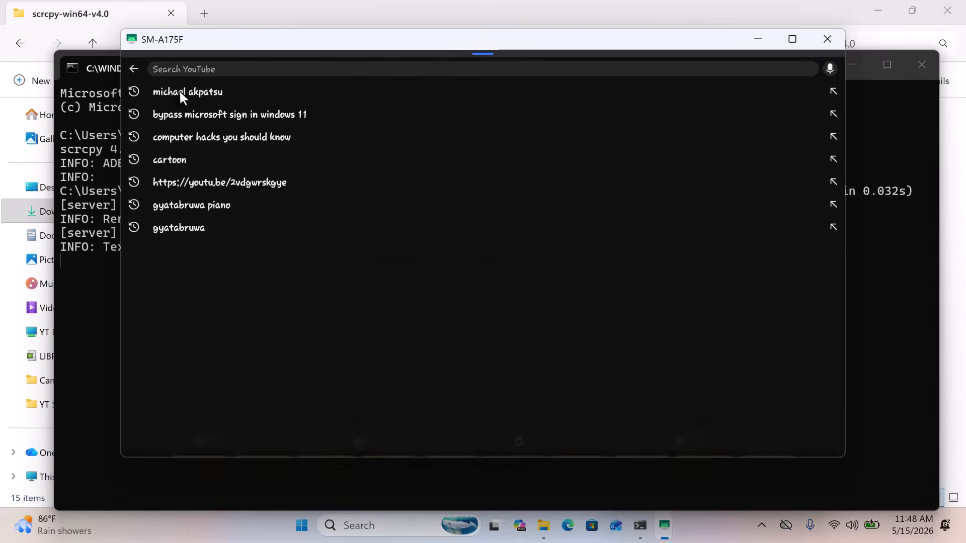
- Replay a recent YouTube search and video, then check the phone's quick settings and notifications
click(181, 92)
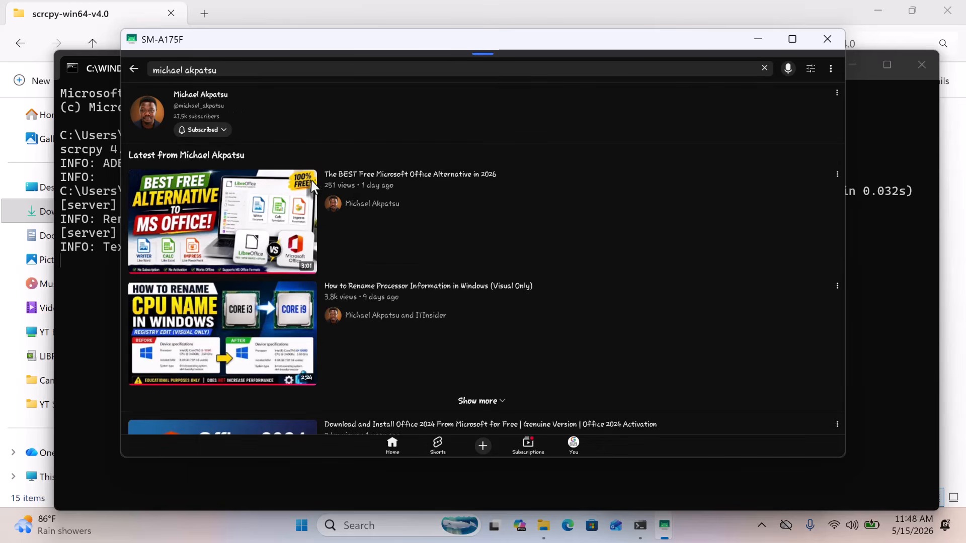
click(352, 176)
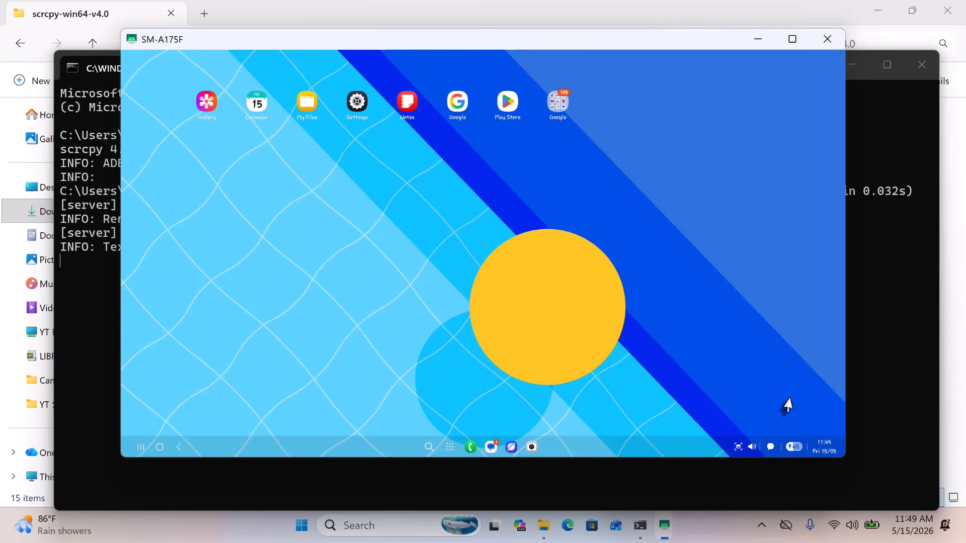
click(793, 446)
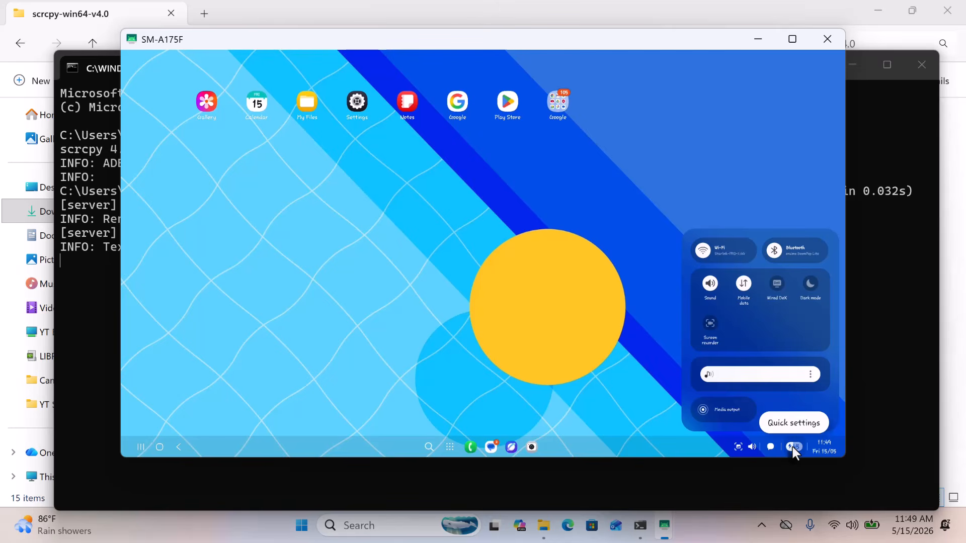
click(768, 448)
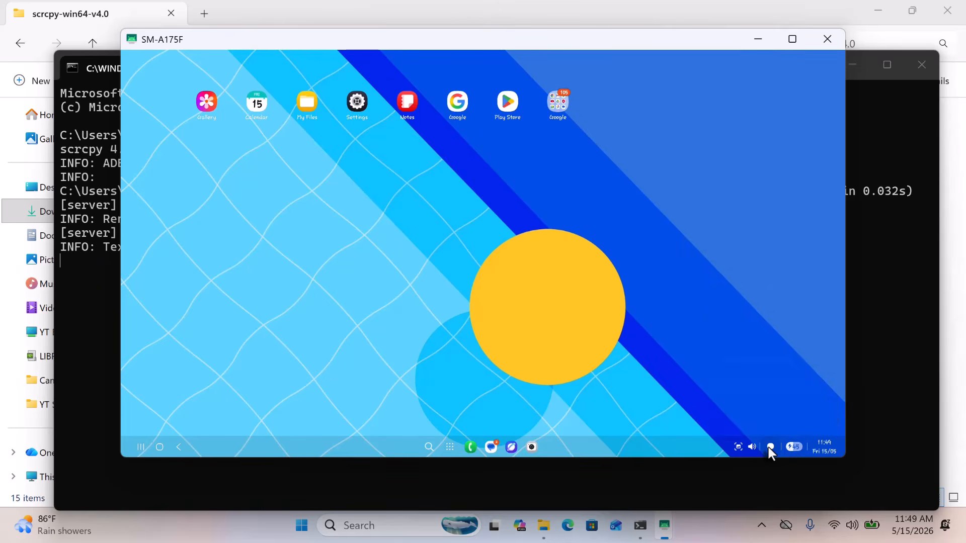
click(768, 448)
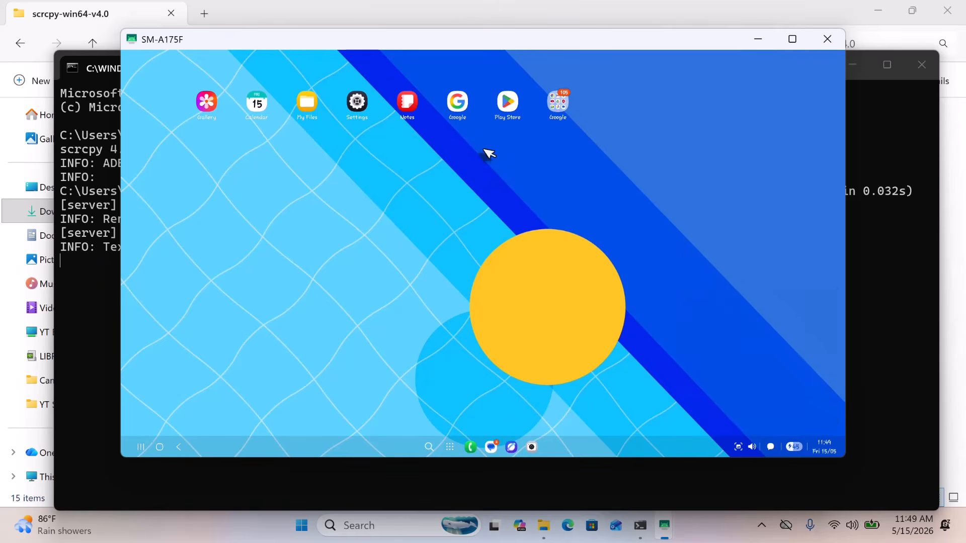
- In the Play Store, search 'racing game' and pick the 'racing games' suggestion
click(508, 114)
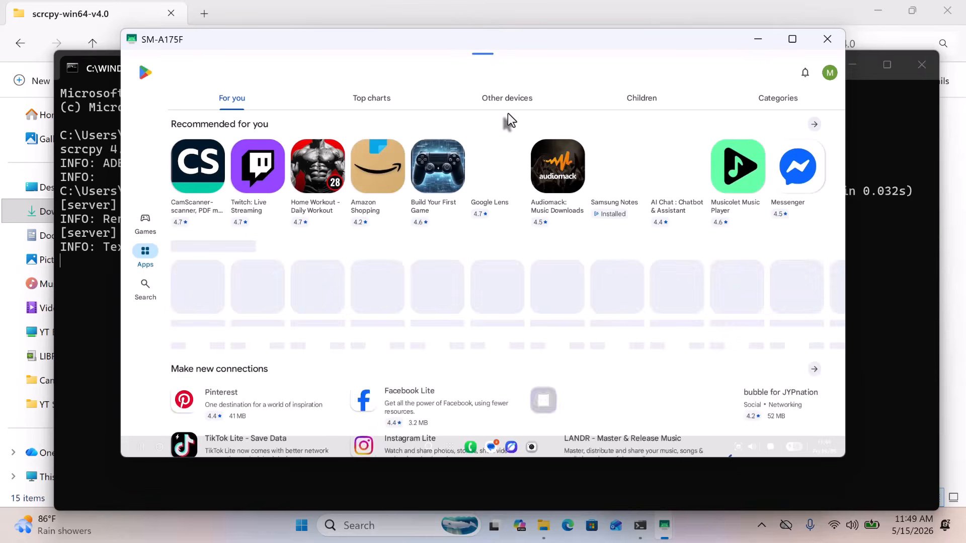
scroll(475, 204, down, 1)
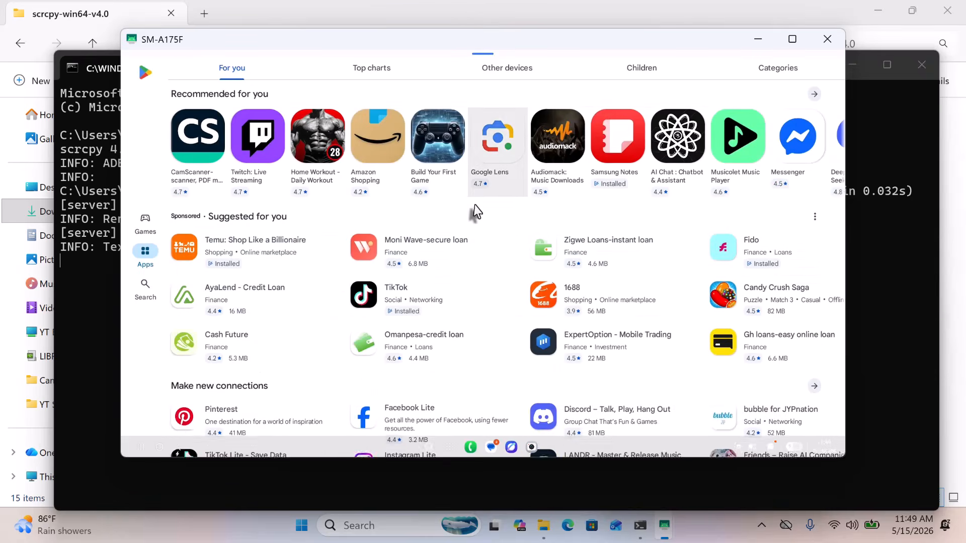
scroll(475, 211, down, 4)
scroll(469, 208, up, 4)
click(141, 286)
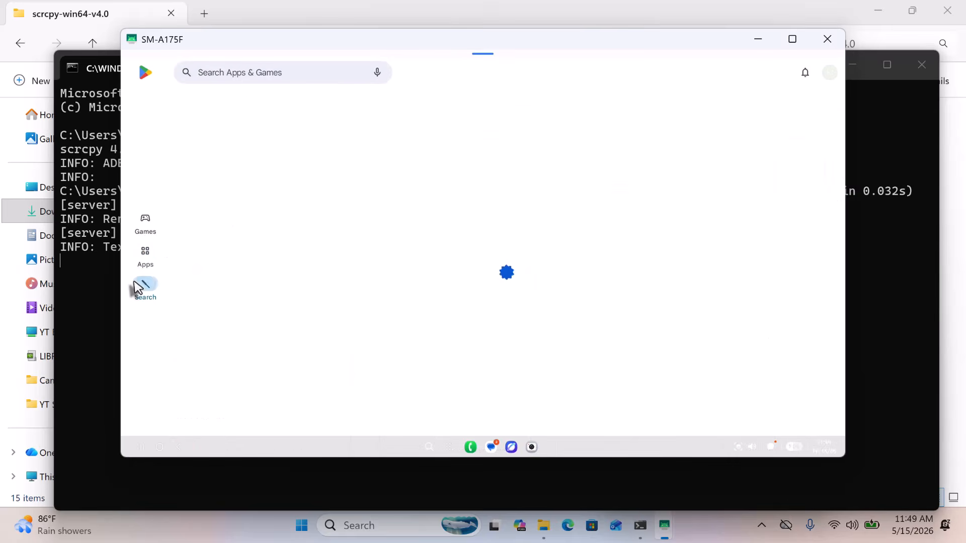
click(252, 71)
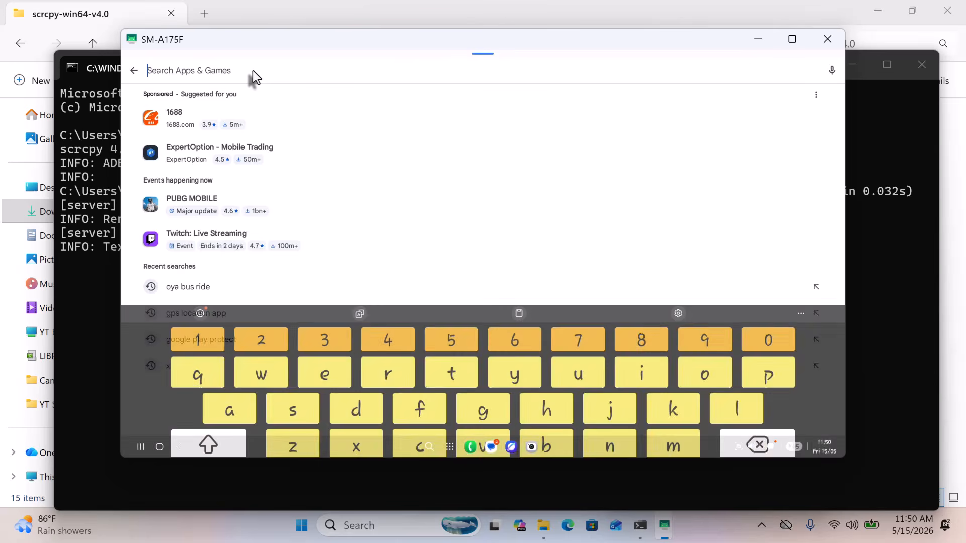
text(racing game)
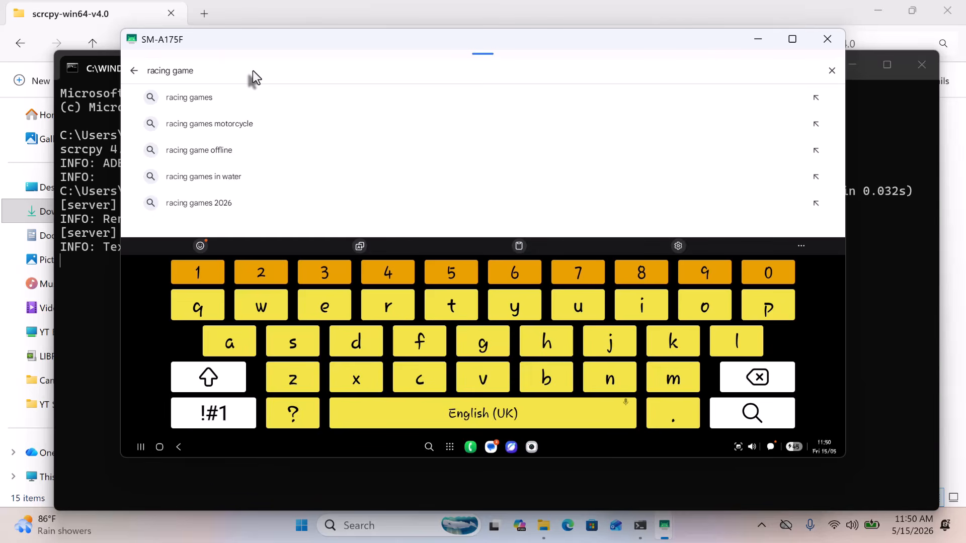
click(218, 98)
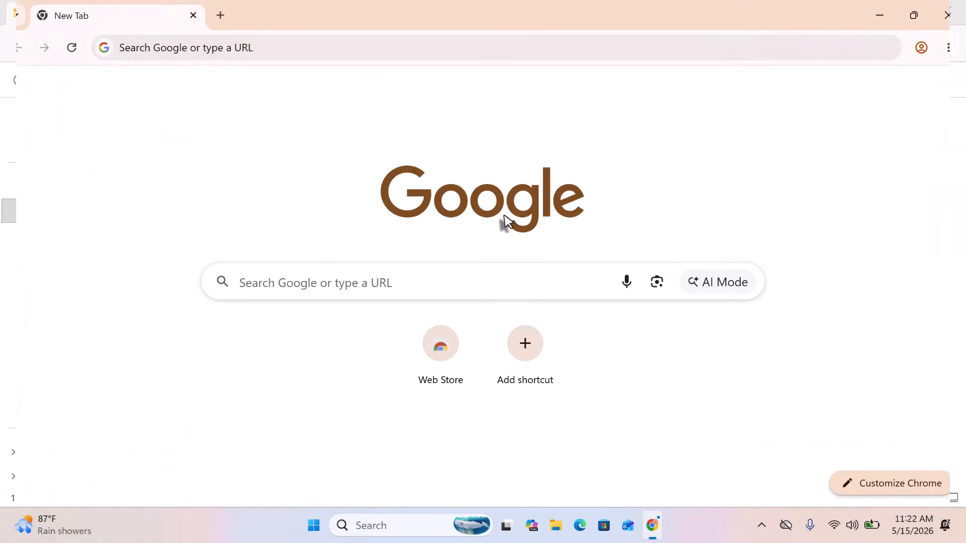
- Google 'scrcpy github'
click(280, 282)
text(scrcpy)
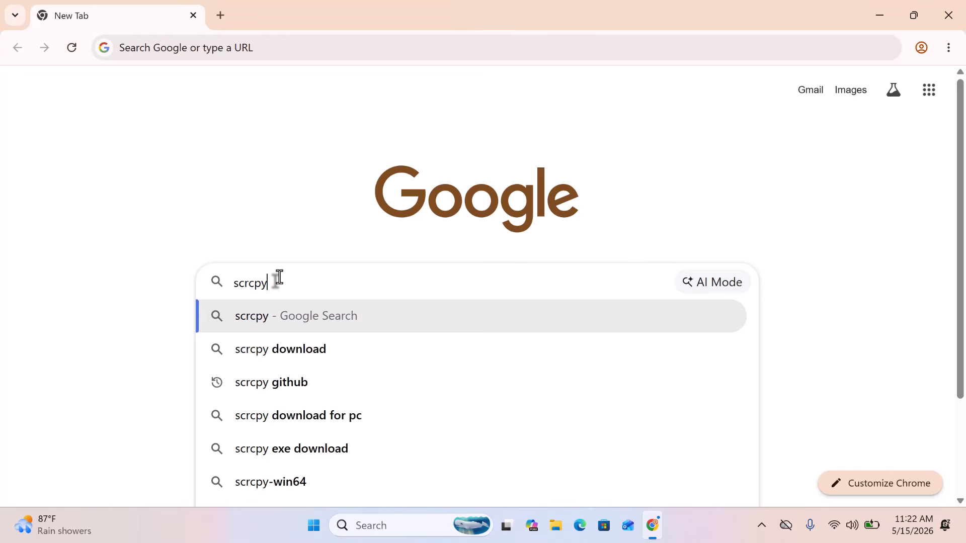
text( github)
key(Return)
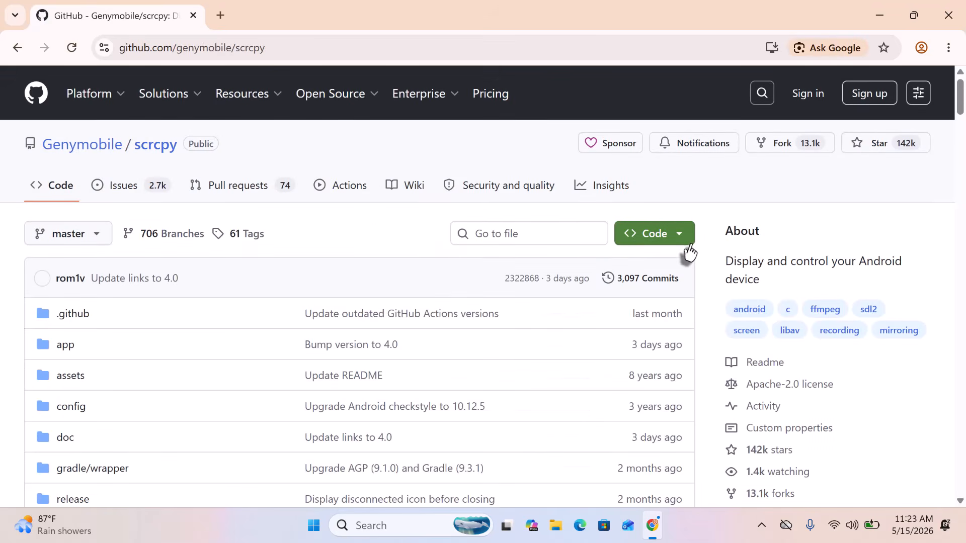
- Download scrcpy-win64-v4.0.zip from the release Assets and confirm it in Chrome's downloads
scroll(690, 255, down, 5)
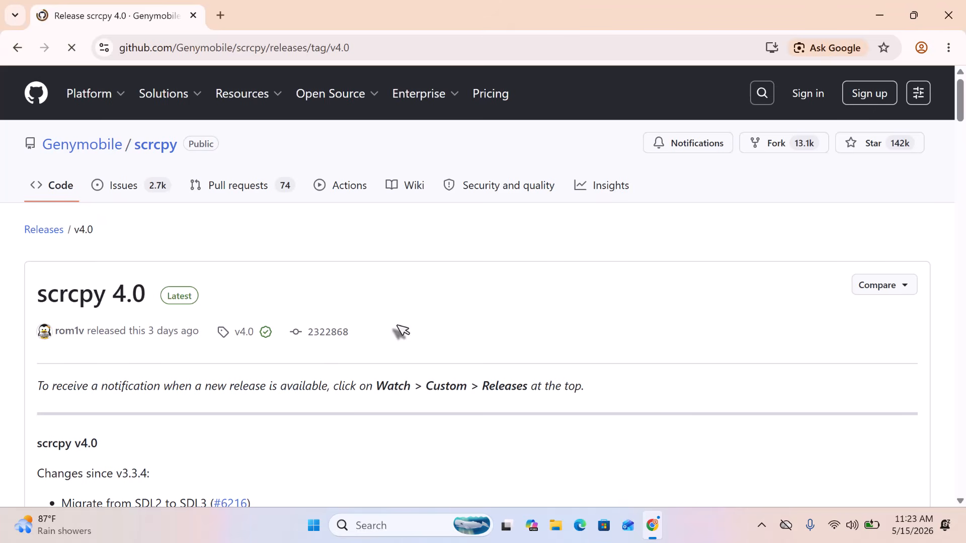
scroll(277, 397, down, 15)
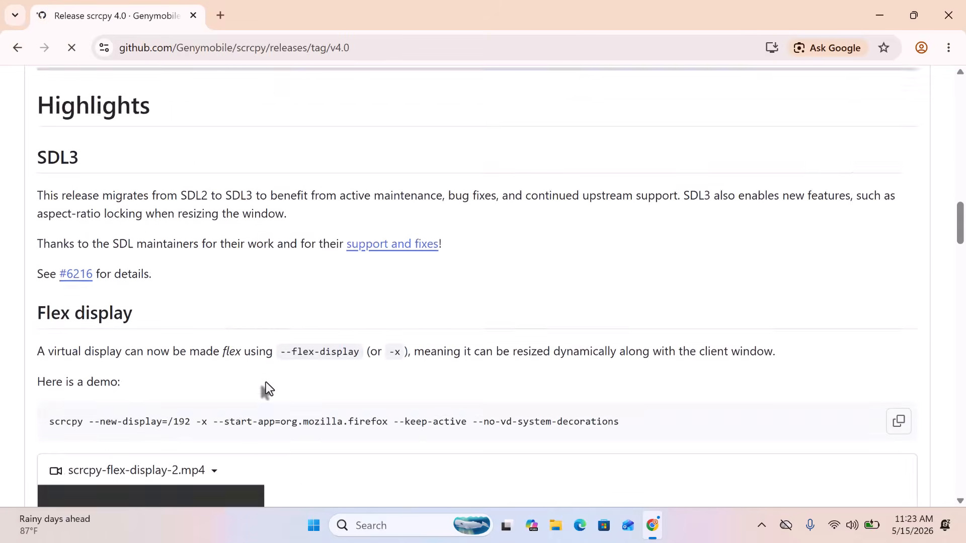
scroll(267, 377, down, 20)
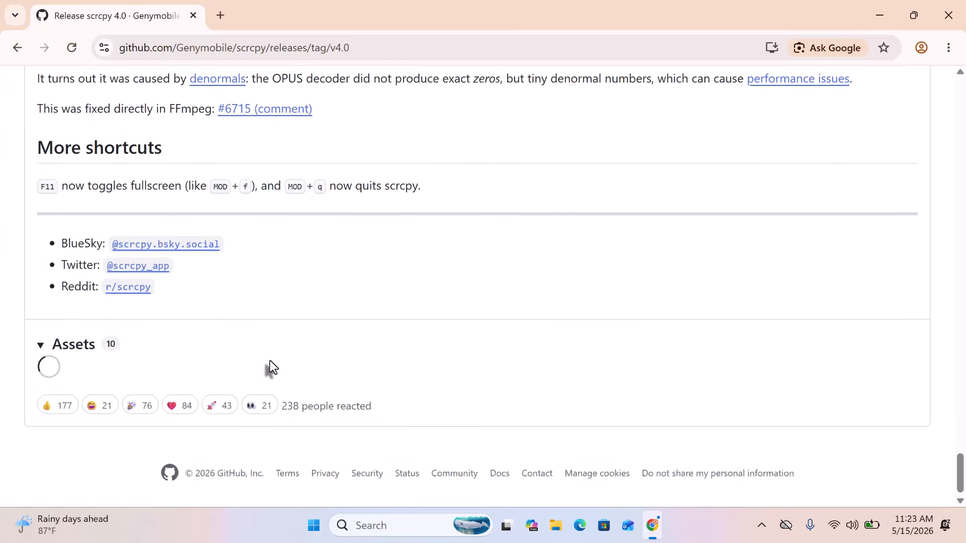
scroll(272, 355, down, 5)
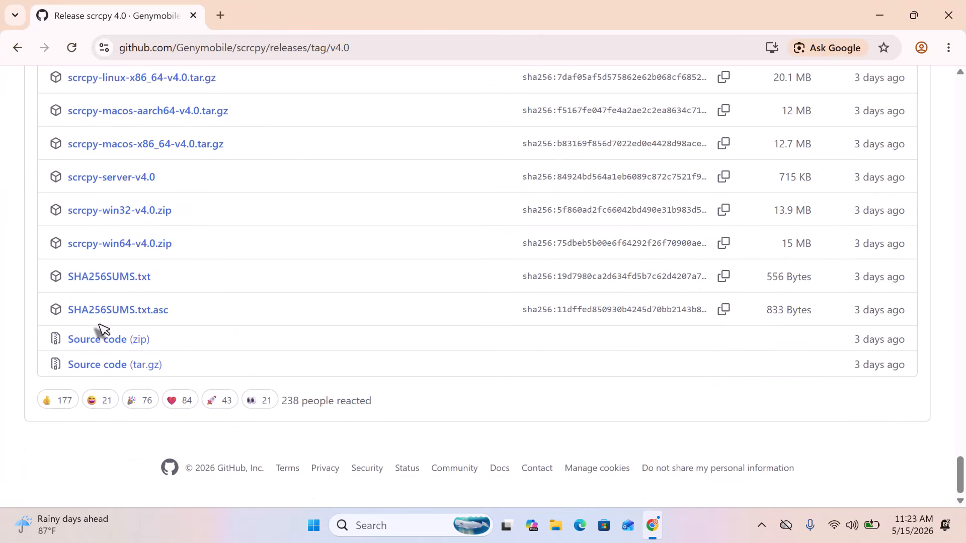
click(121, 244)
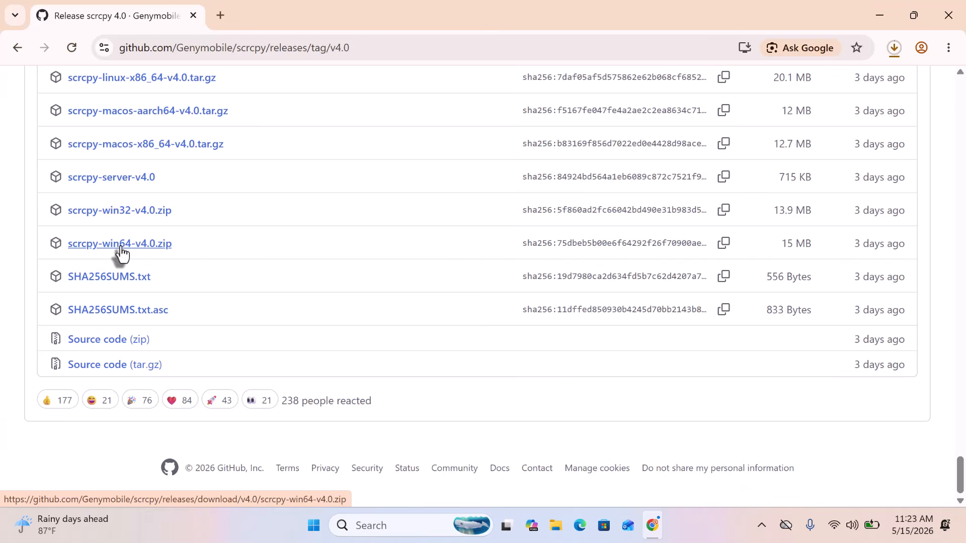
click(895, 49)
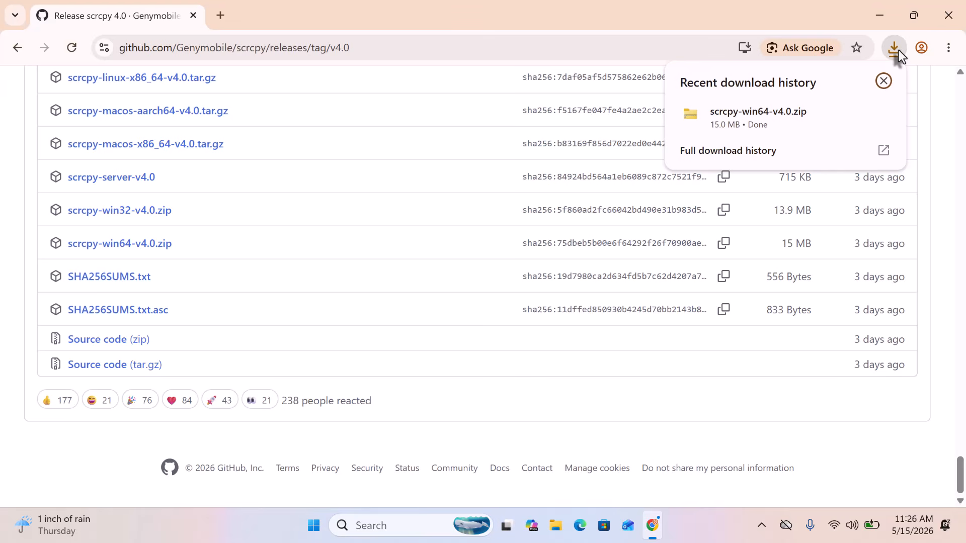
- Show the downloaded zip in Downloads and extract it there with Extract All
mouse_move(870, 116)
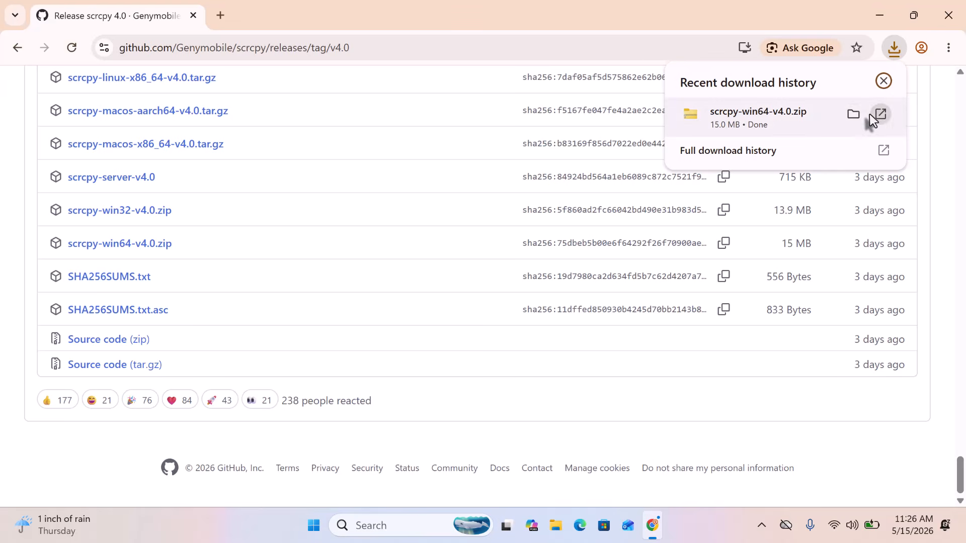
click(853, 112)
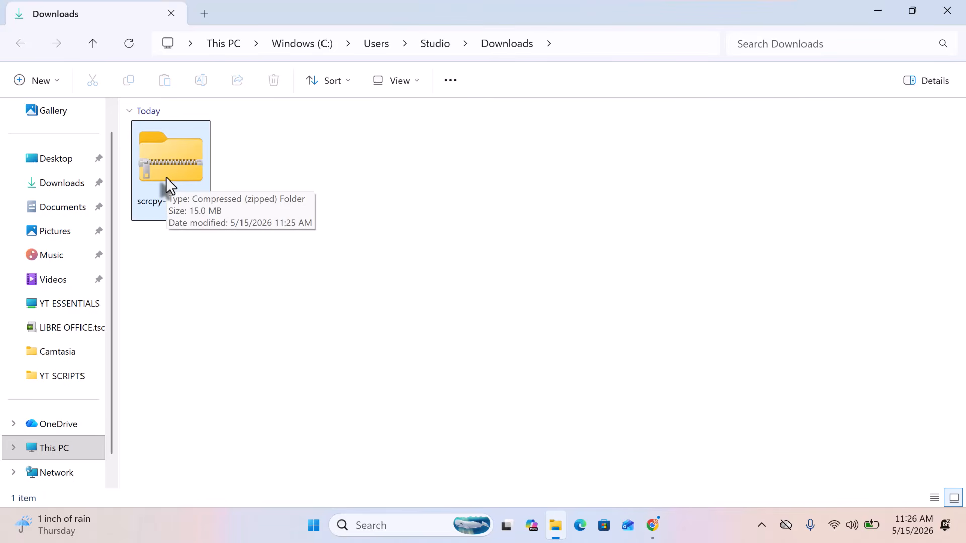
right_click(165, 178)
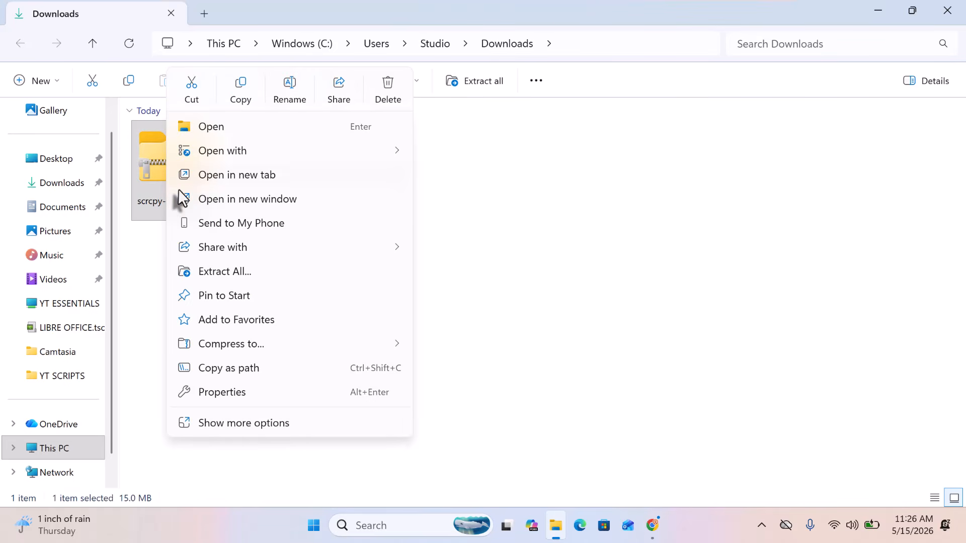
click(231, 273)
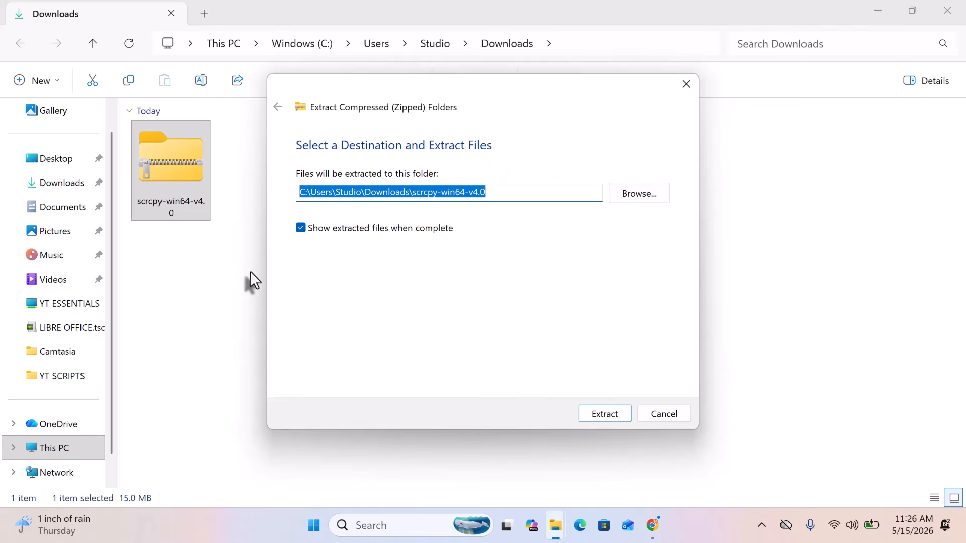
click(606, 412)
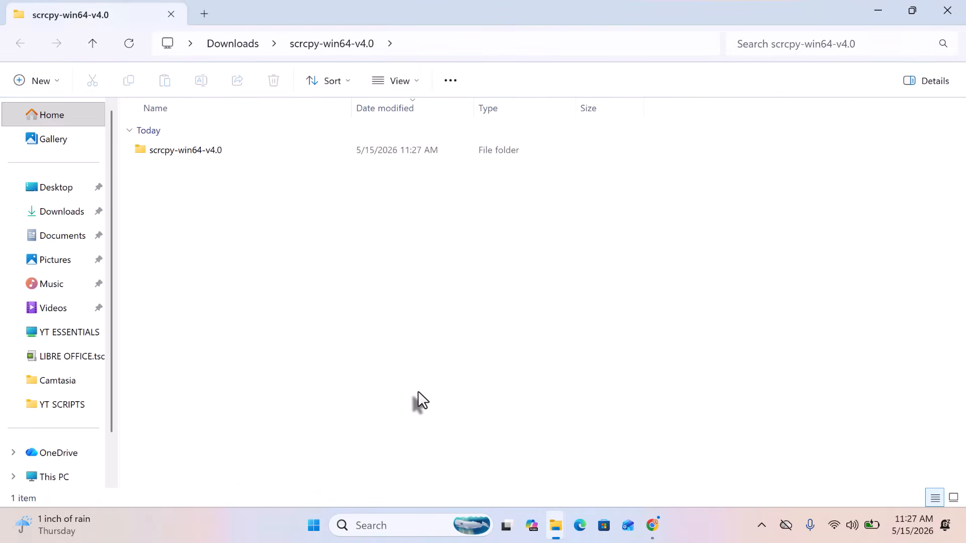
- Open the scrcpy-win64-v4.0 folder, select scrcpy.exe, and close both Explorer windows
double_click(195, 149)
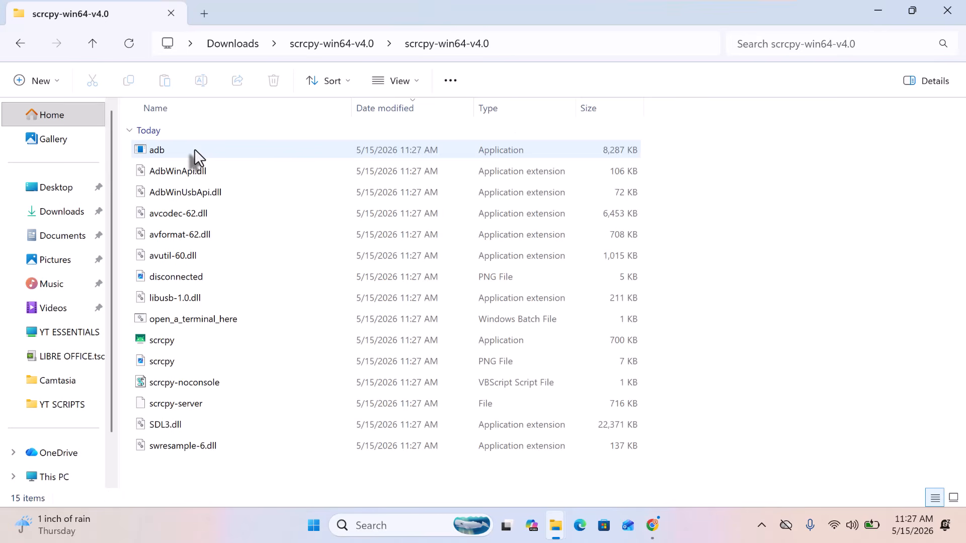
click(200, 334)
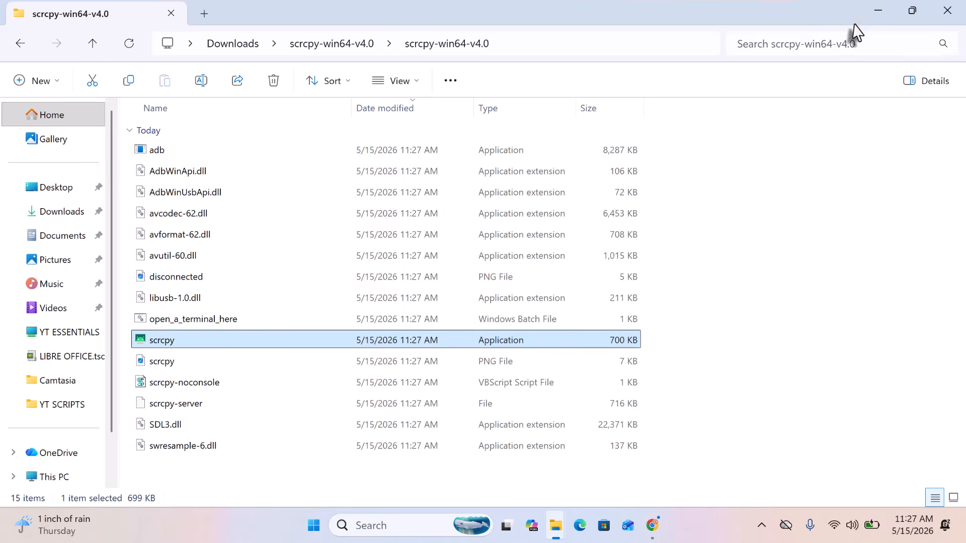
click(939, 10)
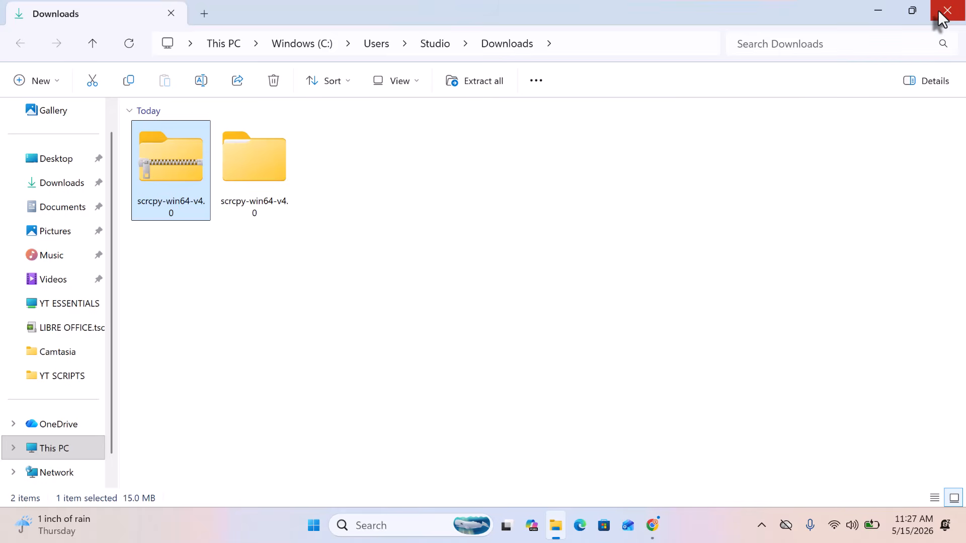
click(938, 11)
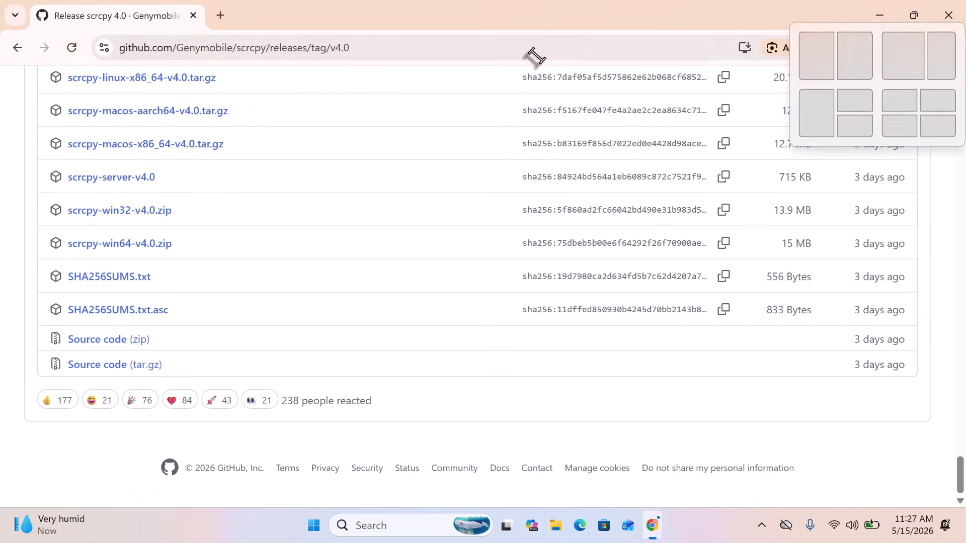
- Google 'samsung usb driver' in a new tab
click(220, 15)
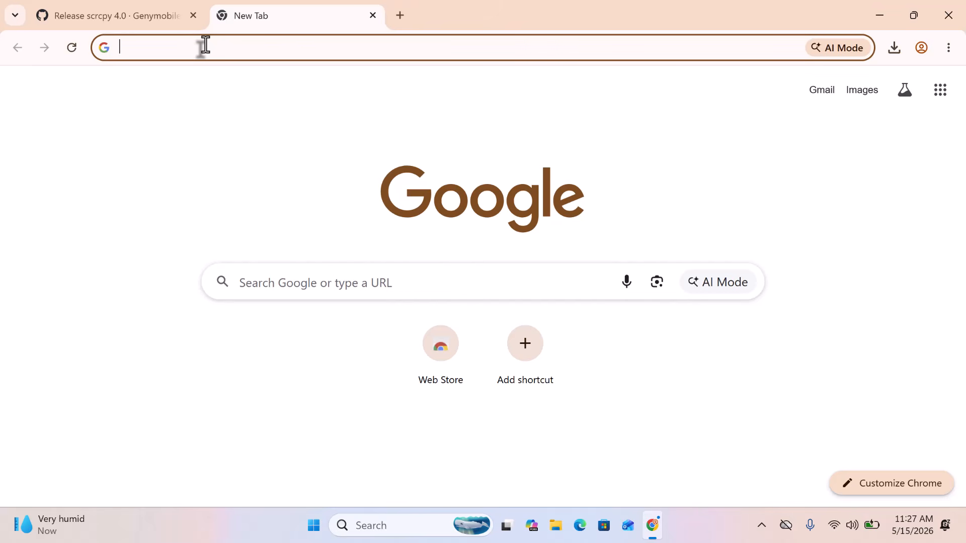
text(sa)
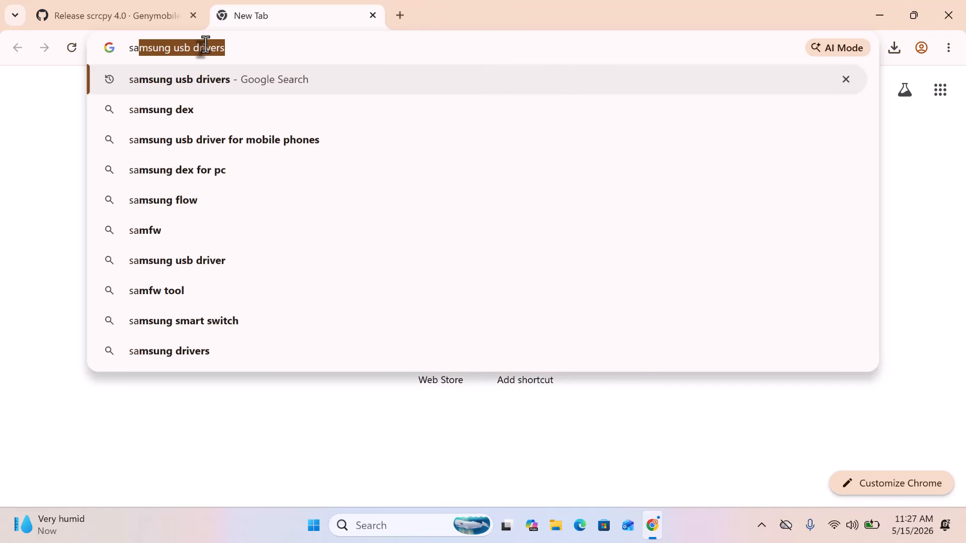
text(msund)
key(BackSpace)
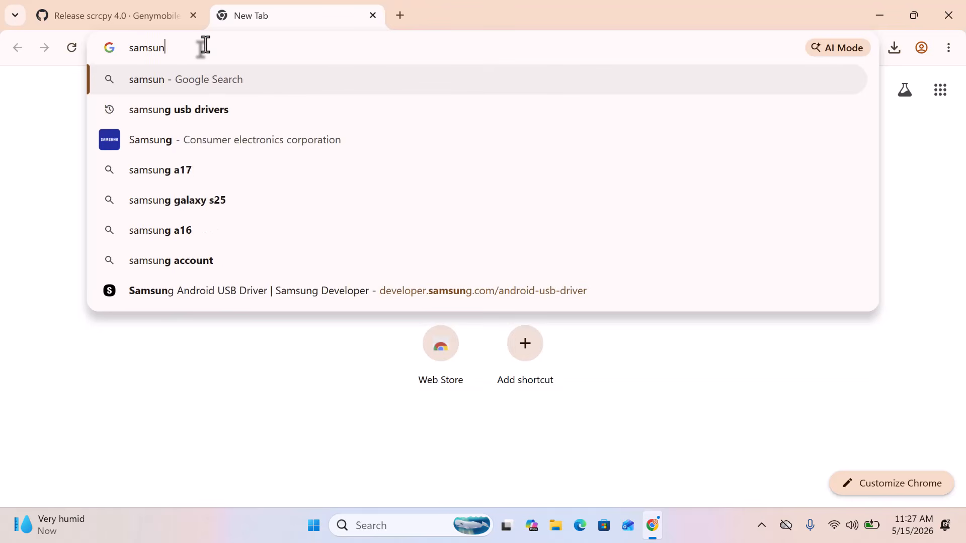
text(g usb driv)
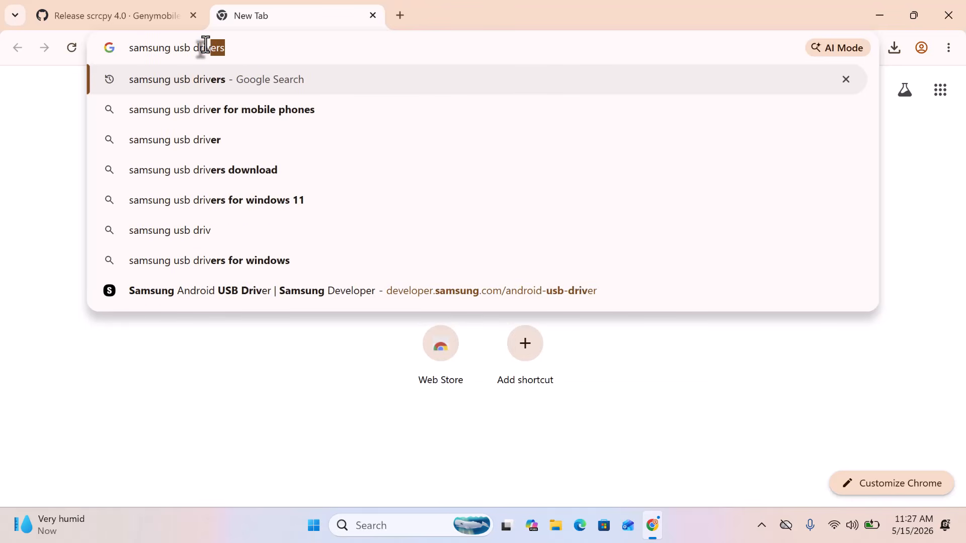
text(er)
key(Return)
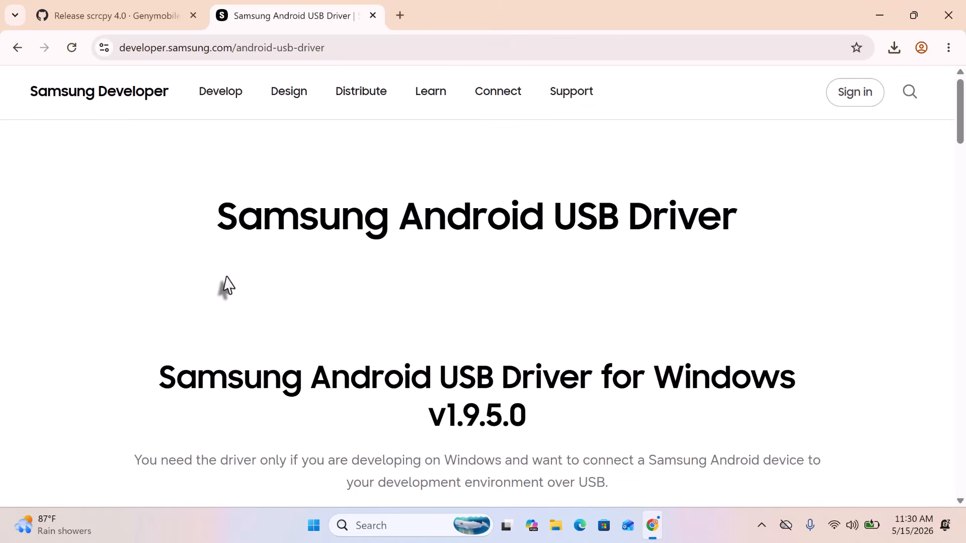
- Download the Samsung Android USB Driver for Windows and confirm it in Chrome's downloads
scroll(226, 276, down, 6)
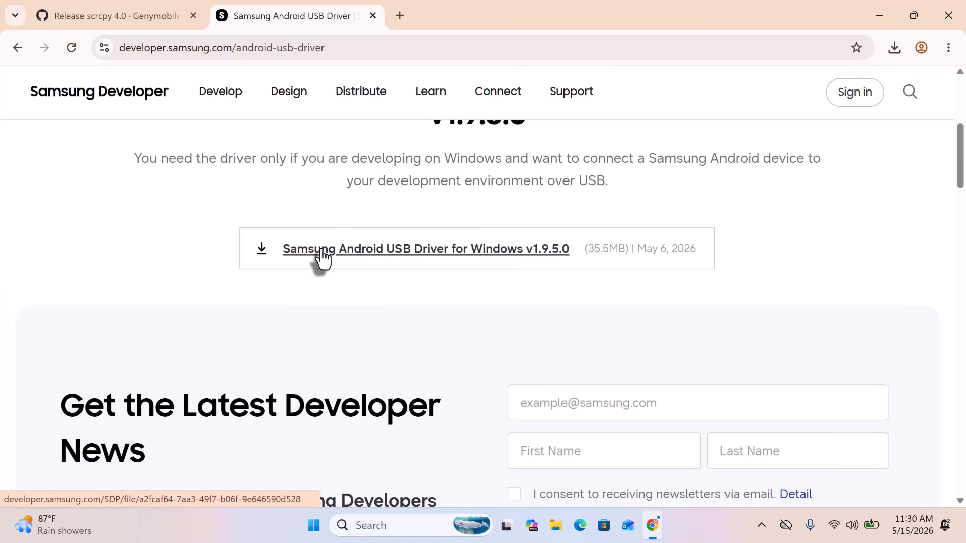
click(322, 258)
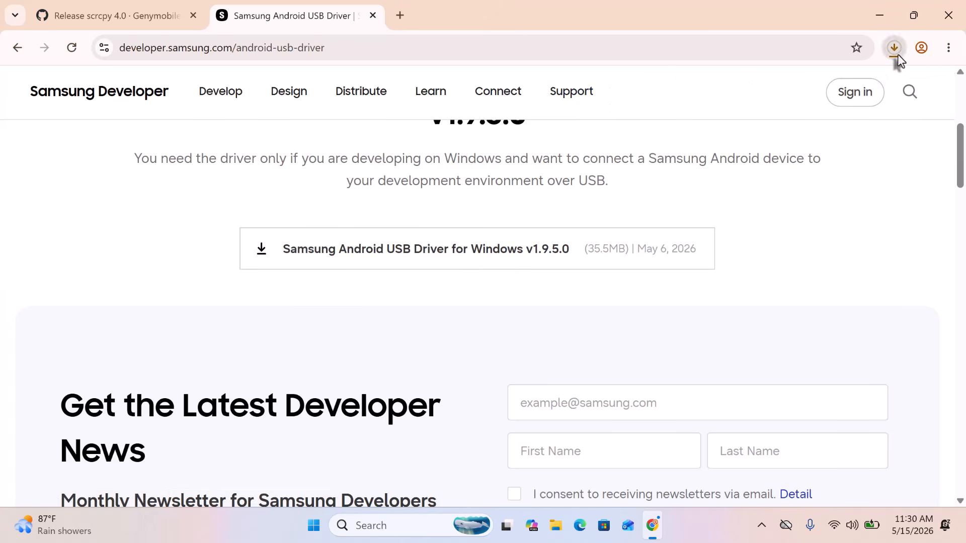
click(897, 53)
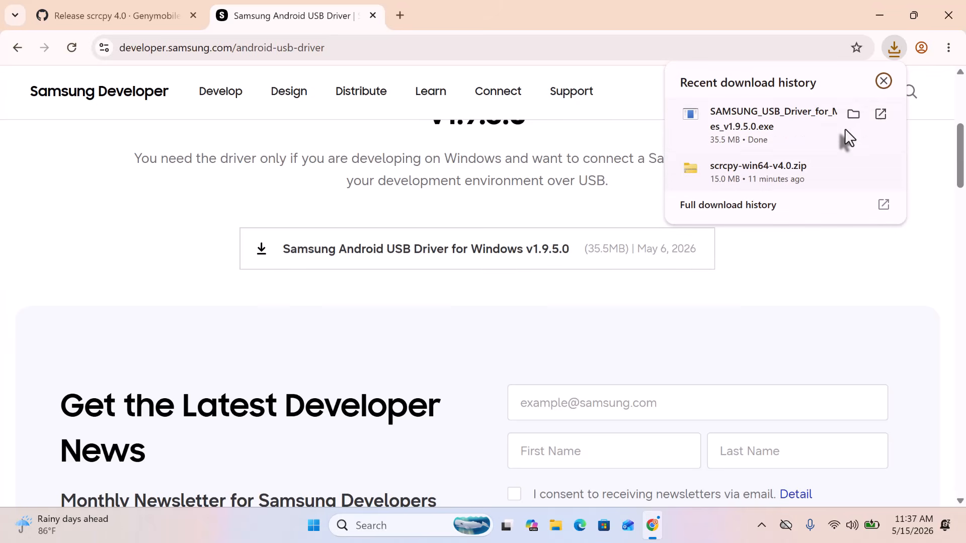
- Run the downloaded Samsung USB driver v1.9.5.0 installer through Next, Next, Install and Finish
click(853, 115)
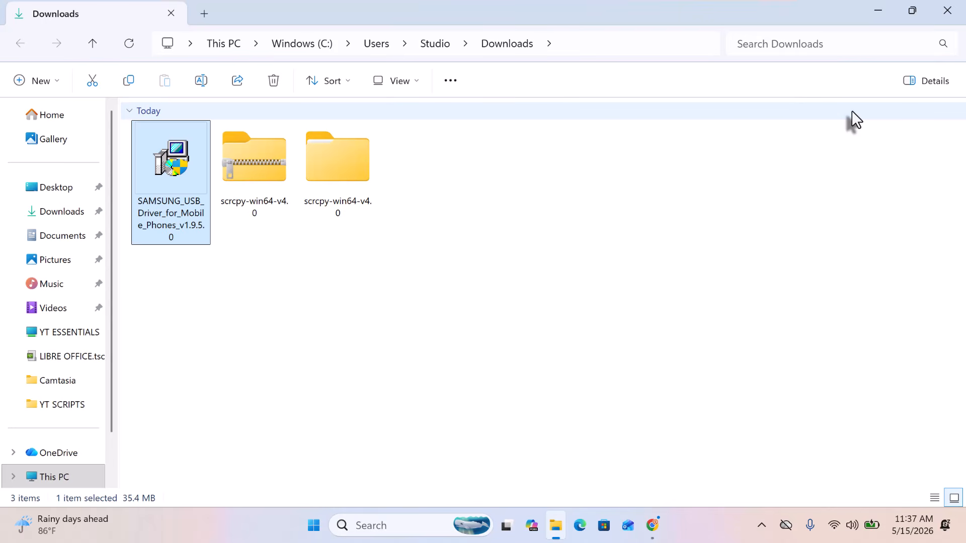
double_click(187, 171)
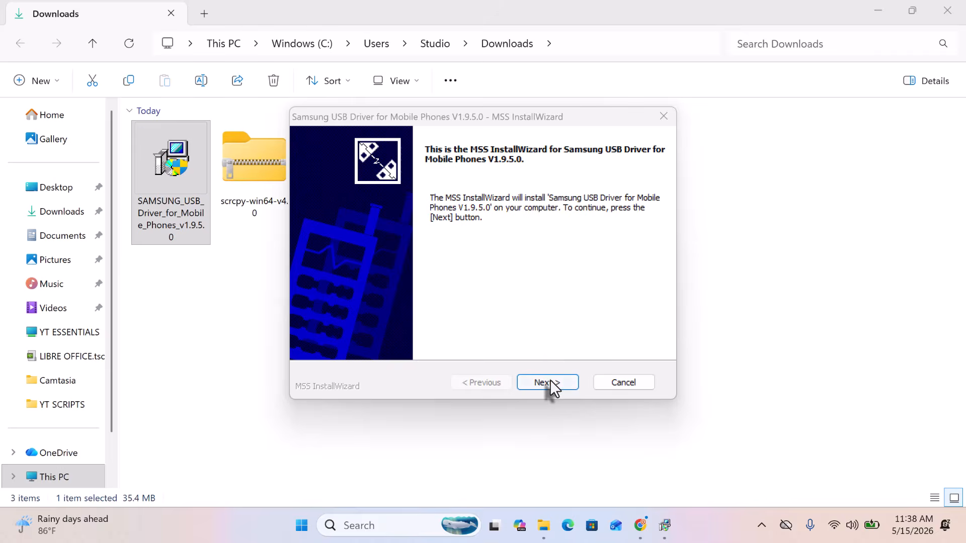
click(551, 383)
click(551, 382)
click(551, 383)
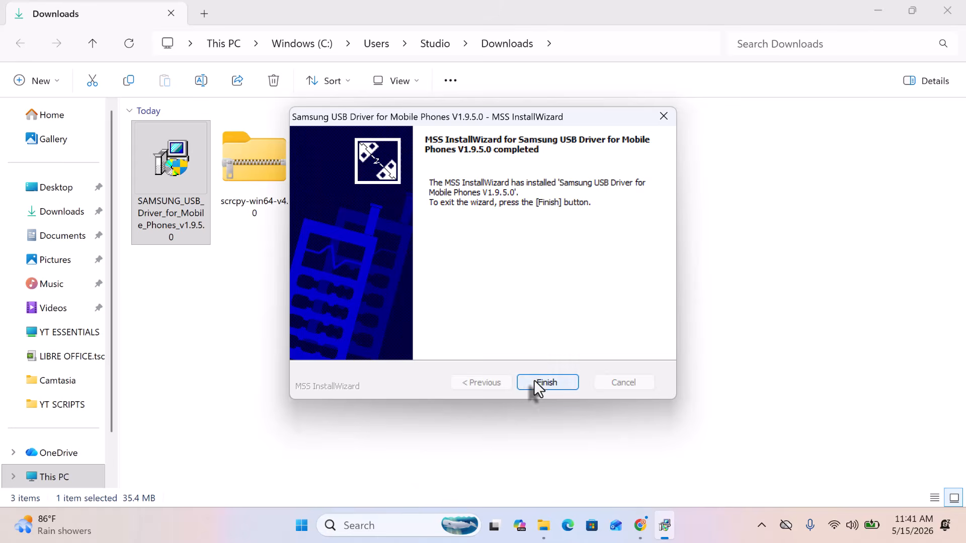
click(534, 384)
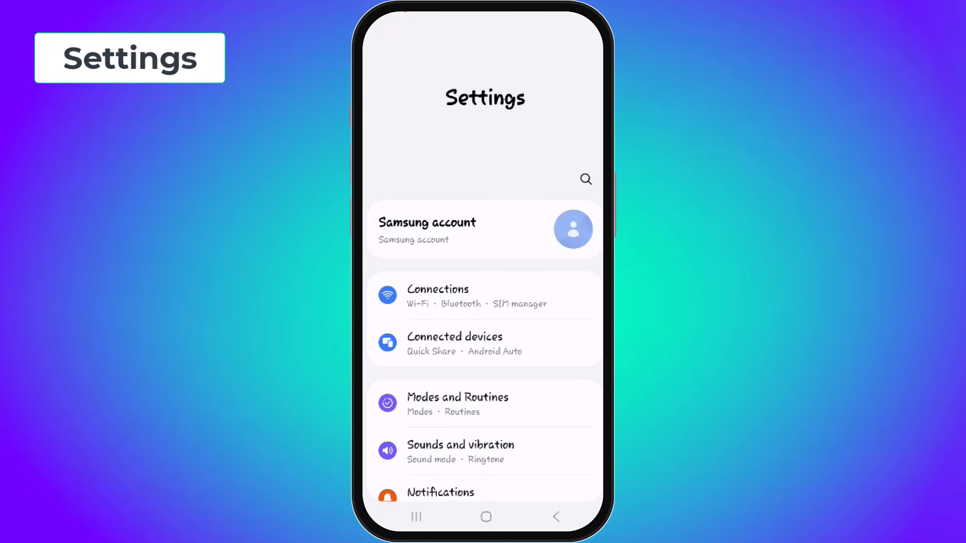
- Go to About phone > Software information in Settings
scroll(483, 322, down, 15)
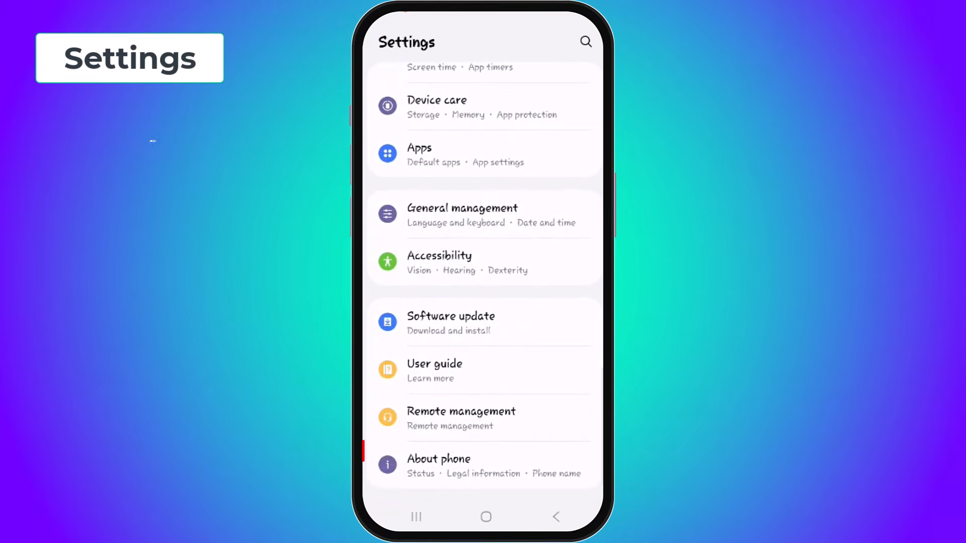
click(483, 466)
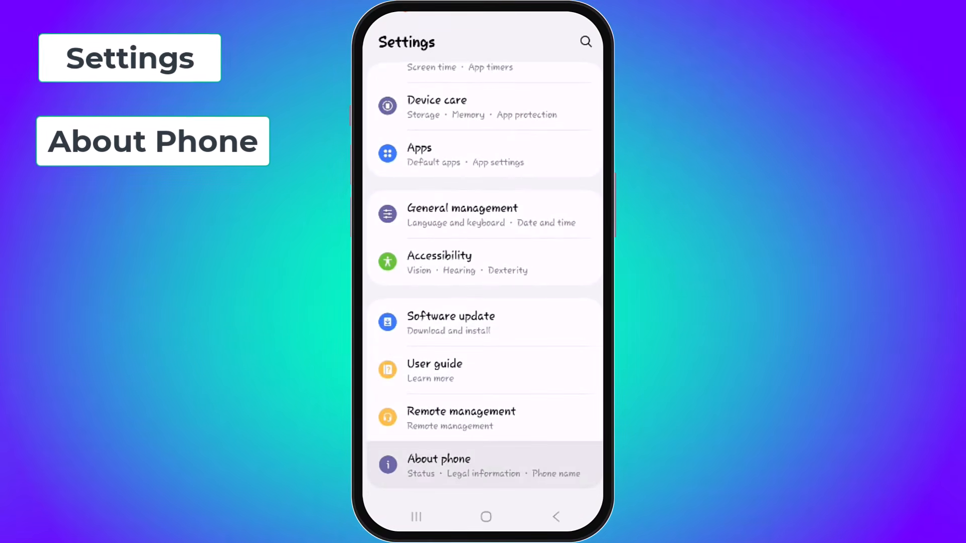
scroll(483, 322, down, 1)
scroll(483, 271, down, 5)
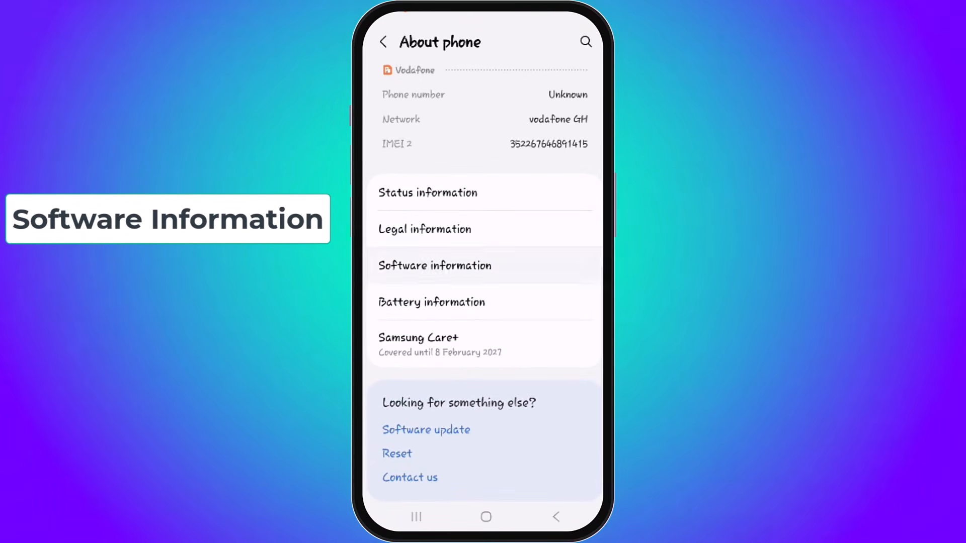
click(435, 266)
- Tap Build number repeatedly until developer mode is enabled
scroll(483, 282, down, 3)
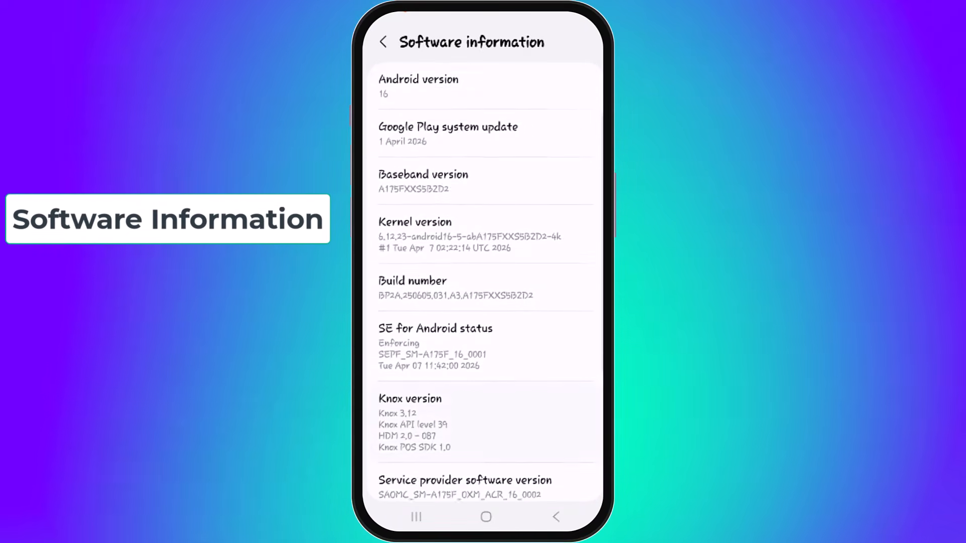
scroll(483, 282, up, 1)
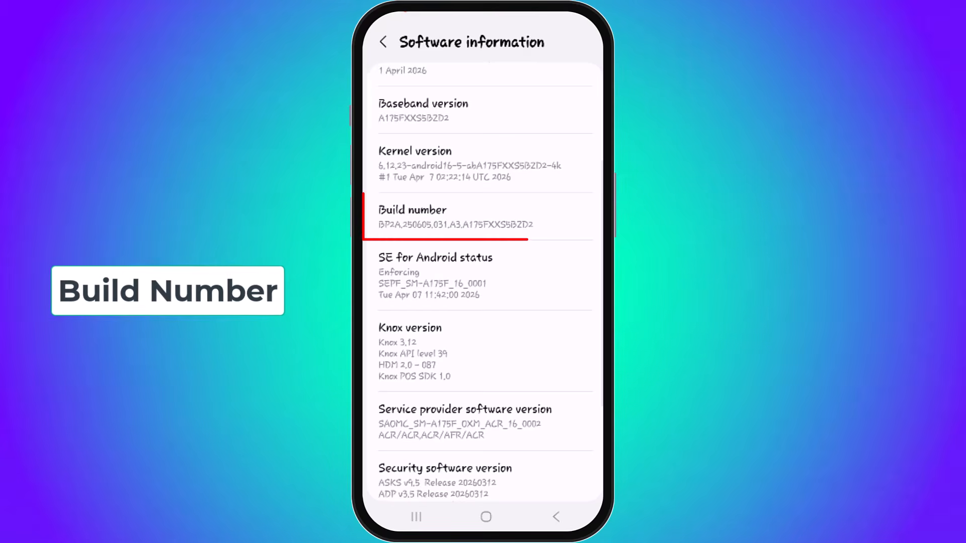
click(455, 216)
click(456, 216)
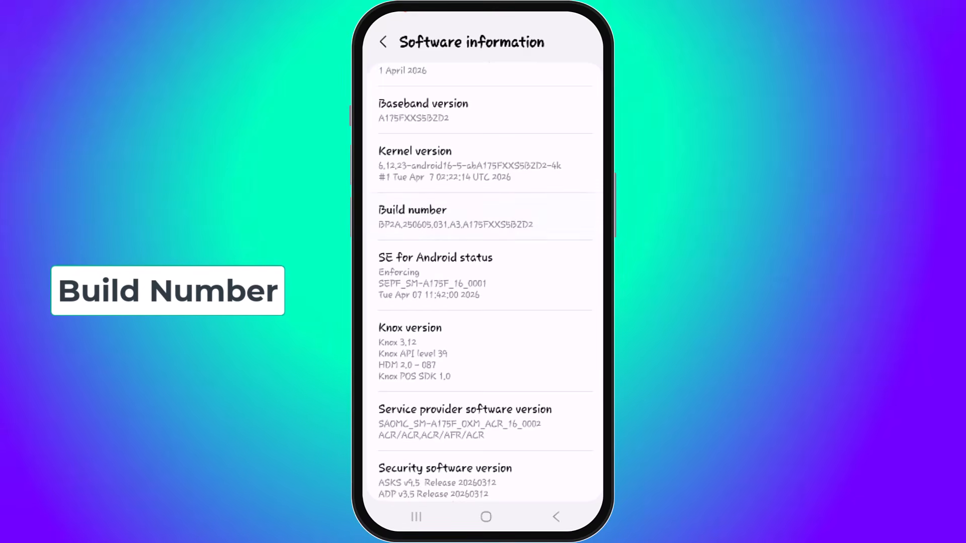
click(456, 216)
click(456, 217)
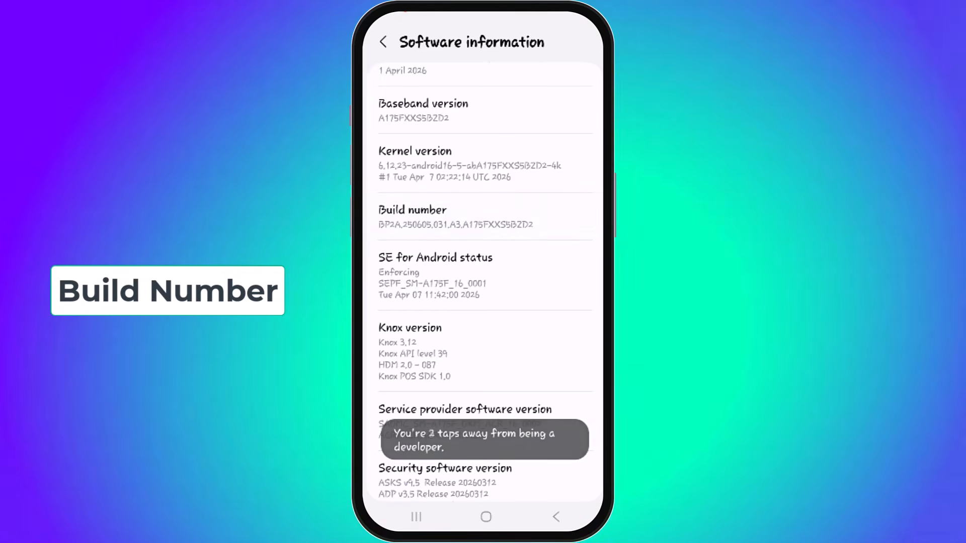
click(455, 217)
click(456, 217)
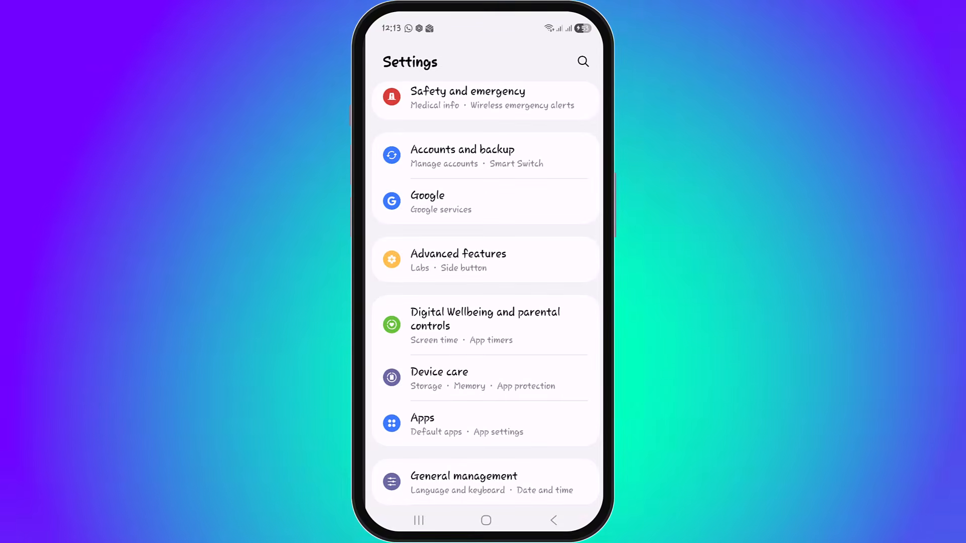
- Open Developer options from the bottom of the Settings list
scroll(486, 302, down, 6)
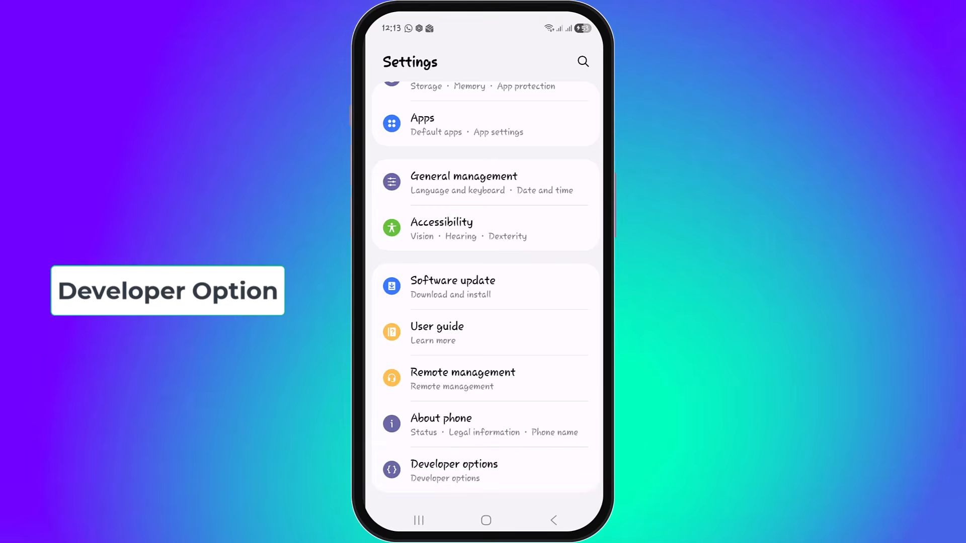
click(486, 471)
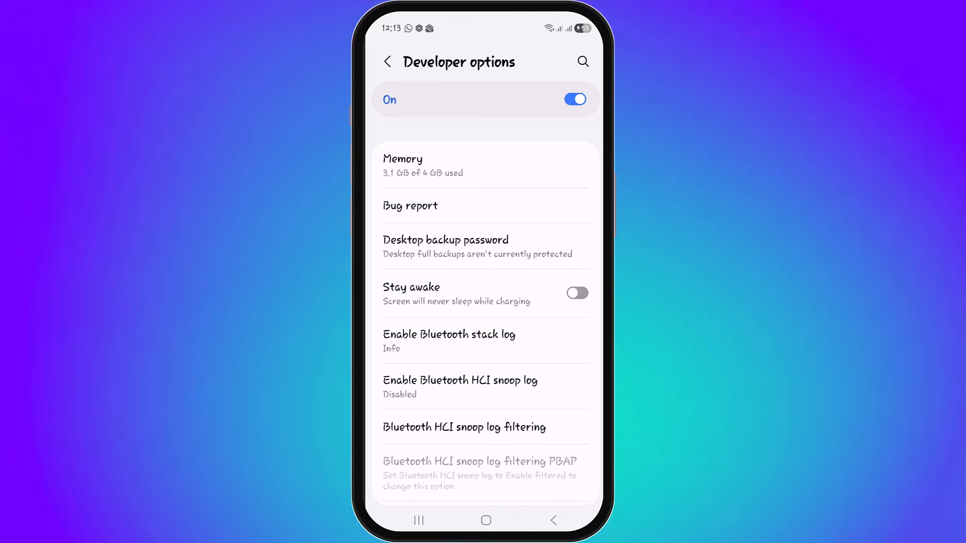
- Under Window management, switch on Force activities to be resizeable, Multi window for all apps, and freeform windows on secondary display
scroll(485, 312, down, 6)
scroll(486, 312, down, 5)
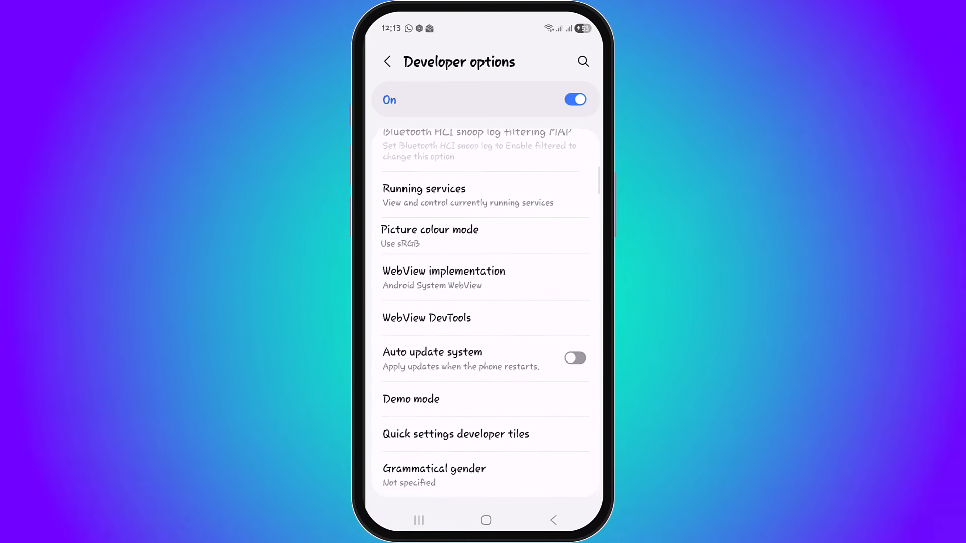
scroll(485, 312, down, 4)
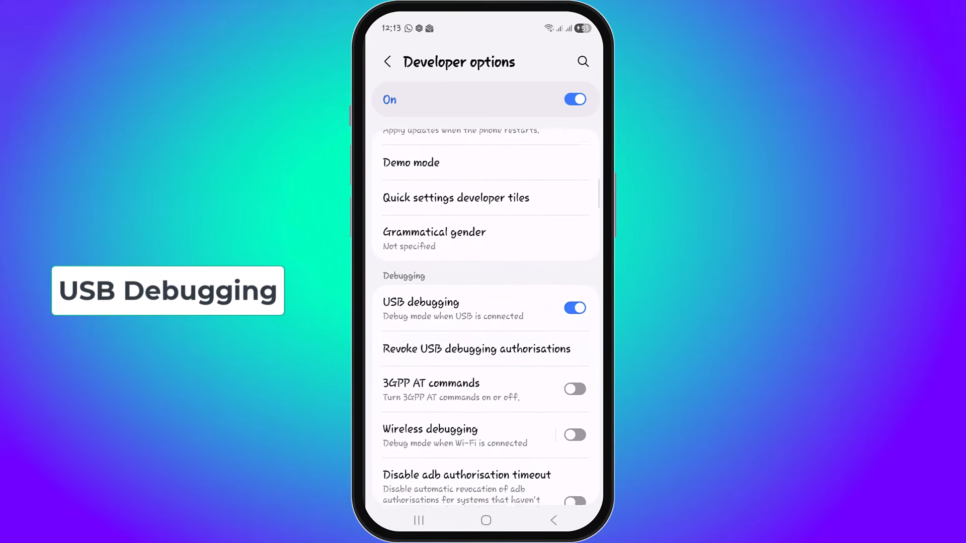
scroll(485, 312, down, 10)
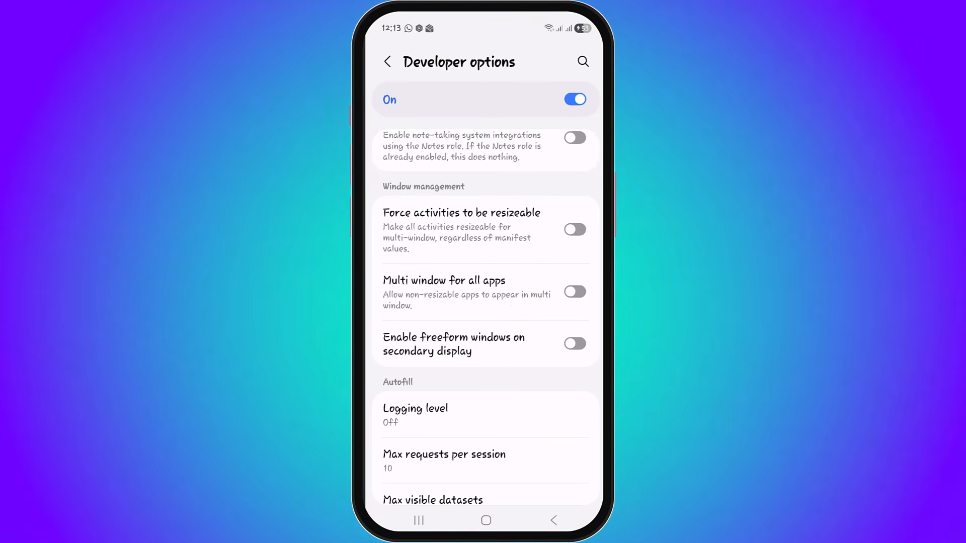
click(575, 230)
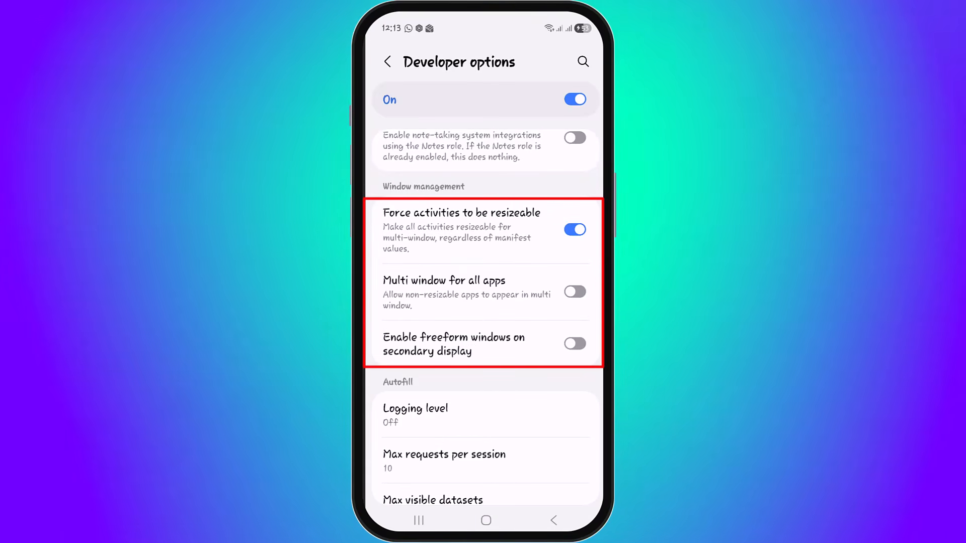
click(575, 291)
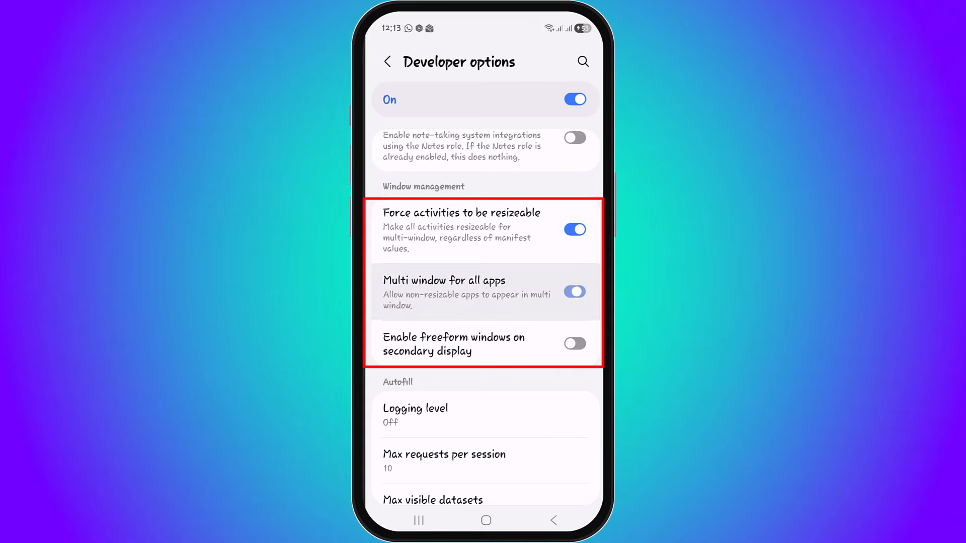
click(575, 344)
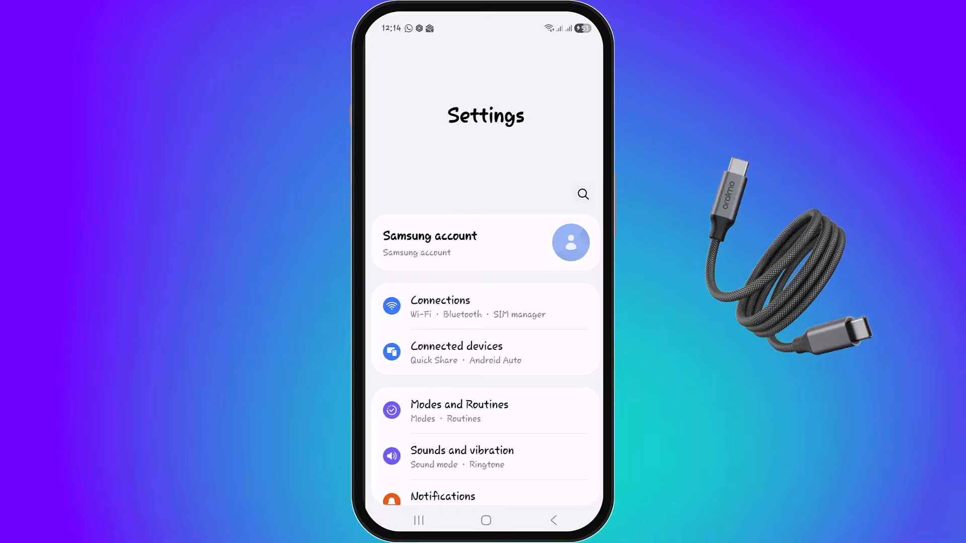
- Open USB settings via the recent 'usb settings' search in Settings
click(583, 194)
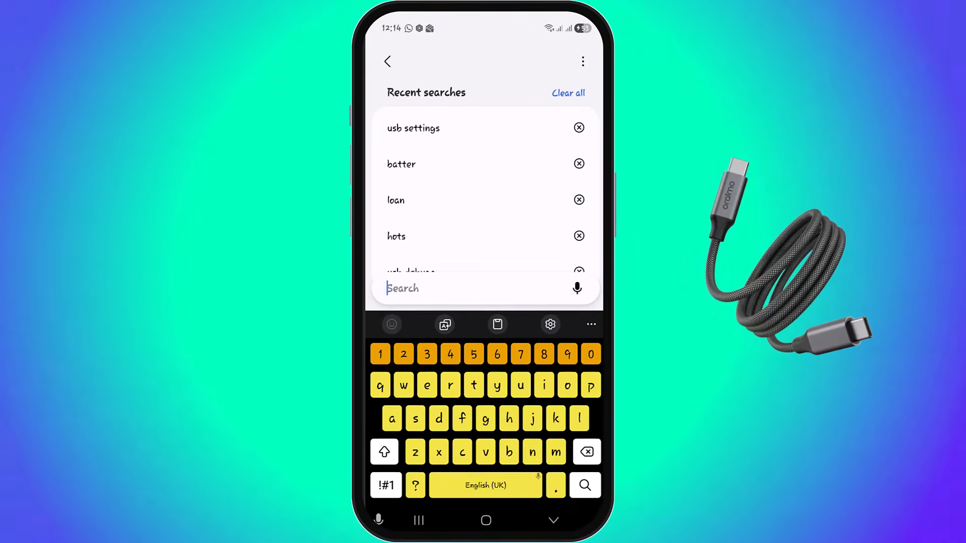
click(413, 128)
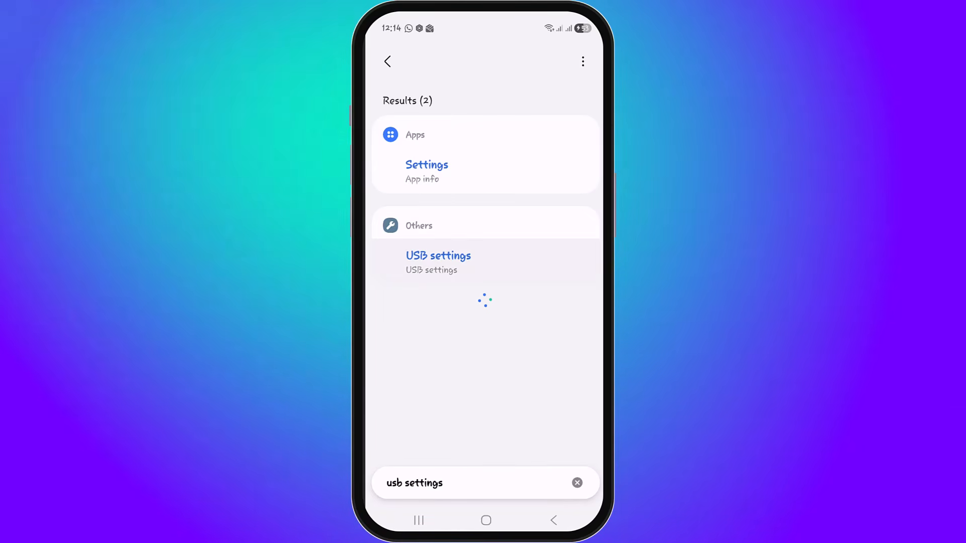
click(437, 262)
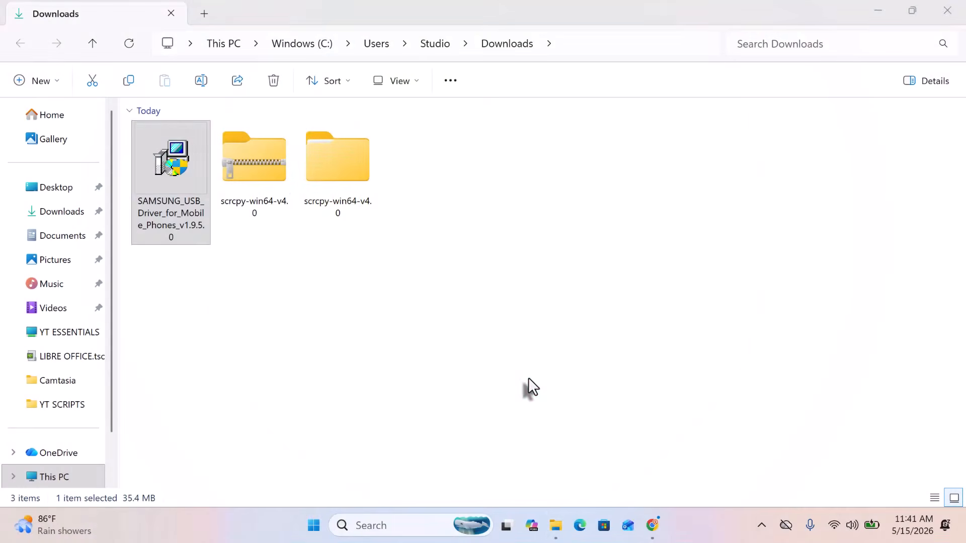
- Open the nested scrcpy-win64-v4.0 folders and select scrcpy.exe
click(337, 174)
double_click(337, 173)
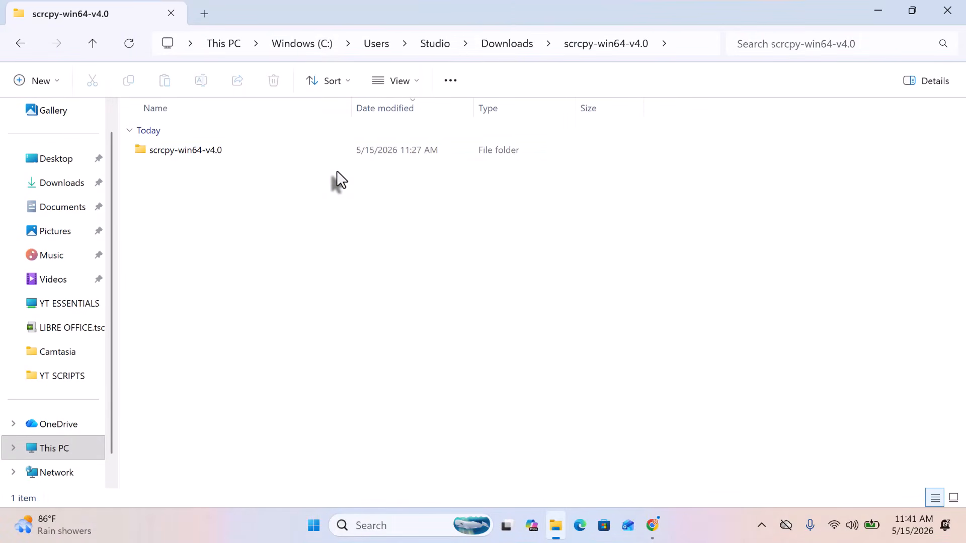
click(237, 157)
double_click(235, 151)
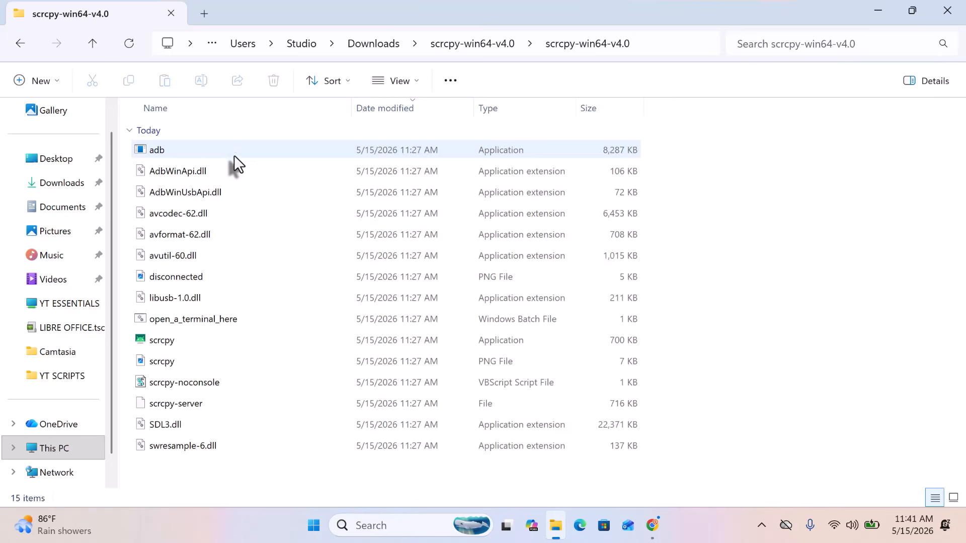
click(180, 341)
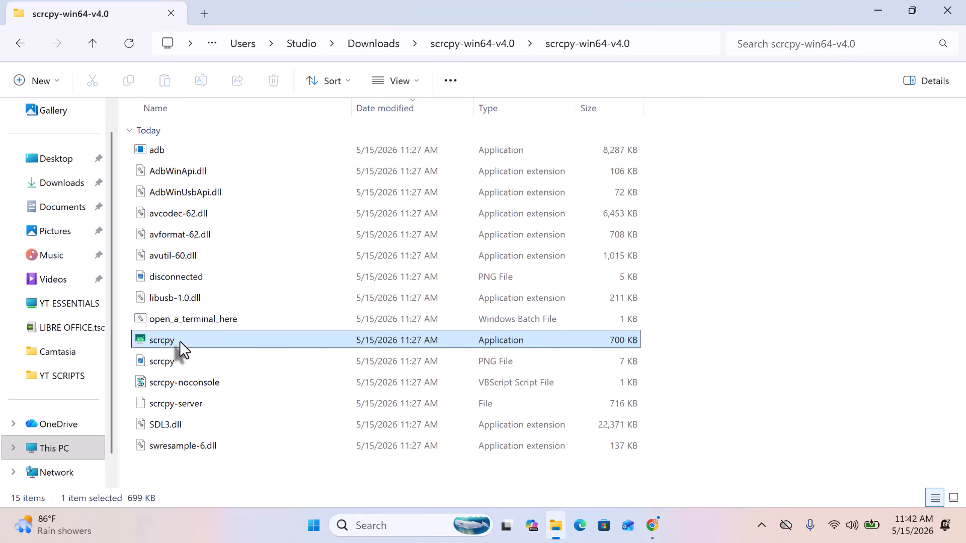
- Run scrcpy.exe as administrator, allowing it past the SmartScreen warning
right_click(179, 341)
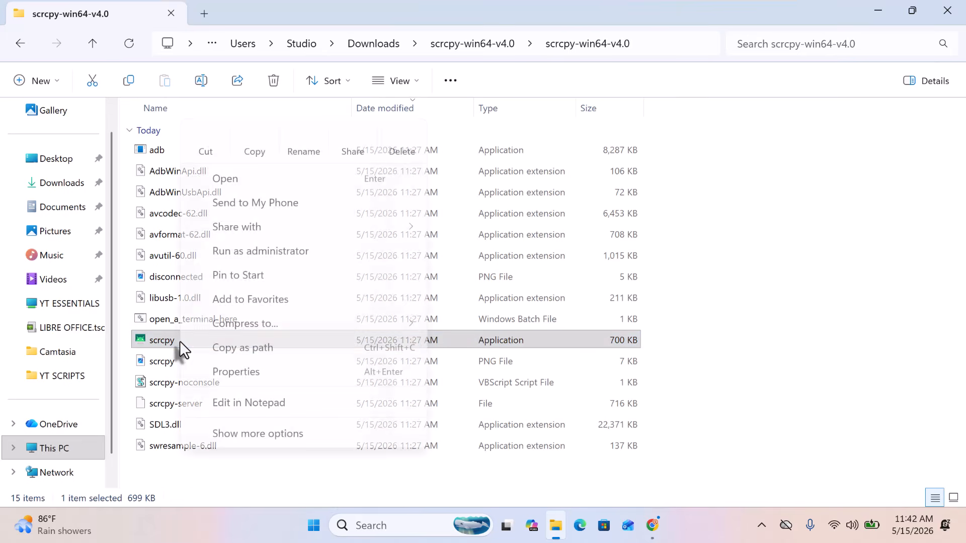
click(224, 250)
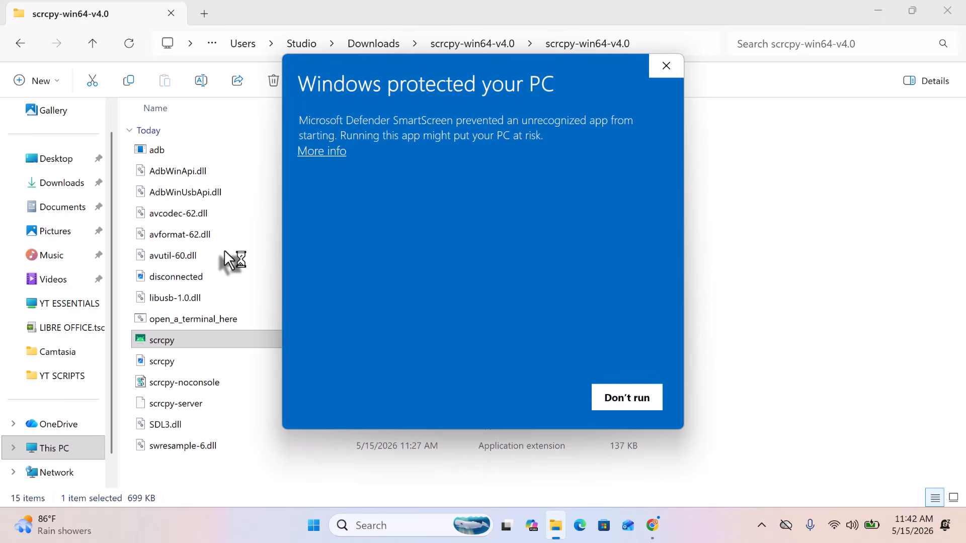
click(331, 153)
click(515, 405)
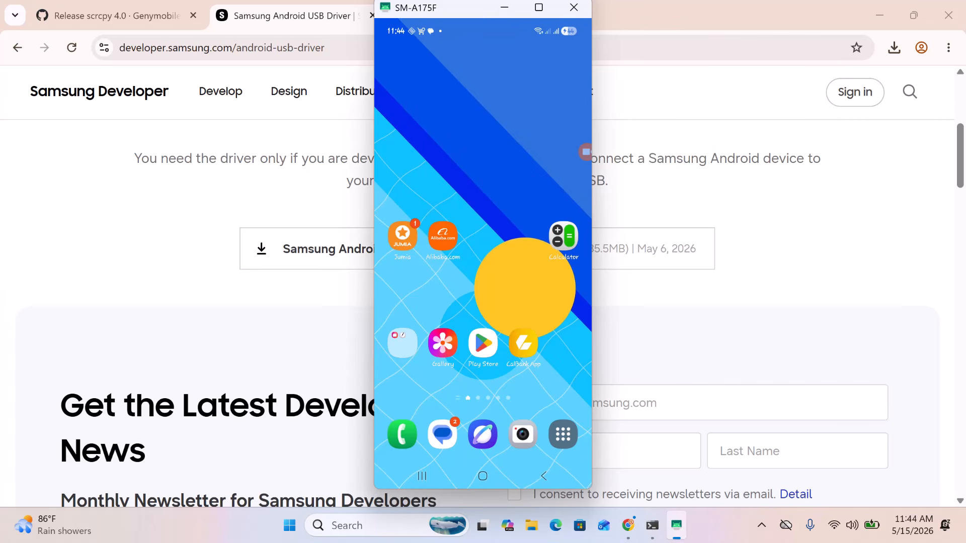
- Close Chrome and page through the mirrored phone's app drawer to Play Store, Settings and Calculator
click(948, 16)
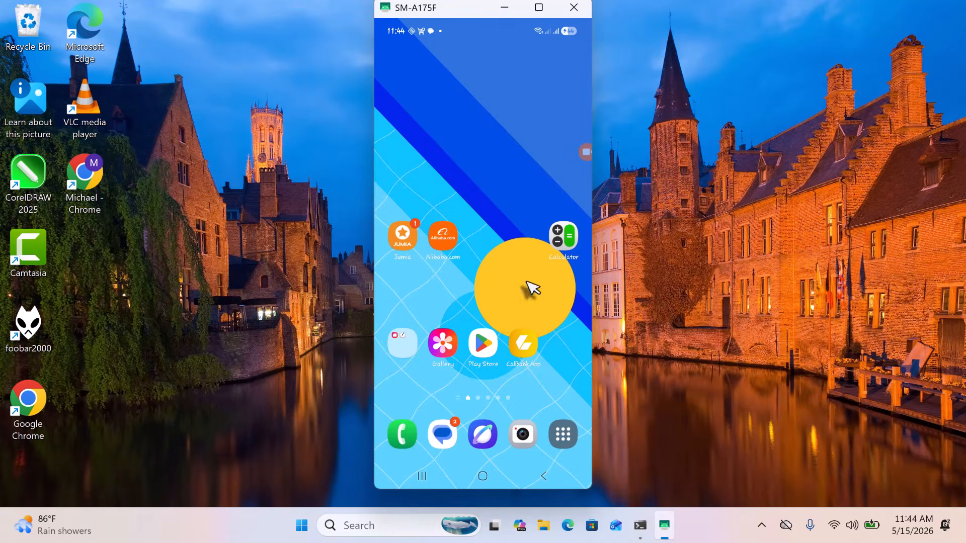
click(559, 434)
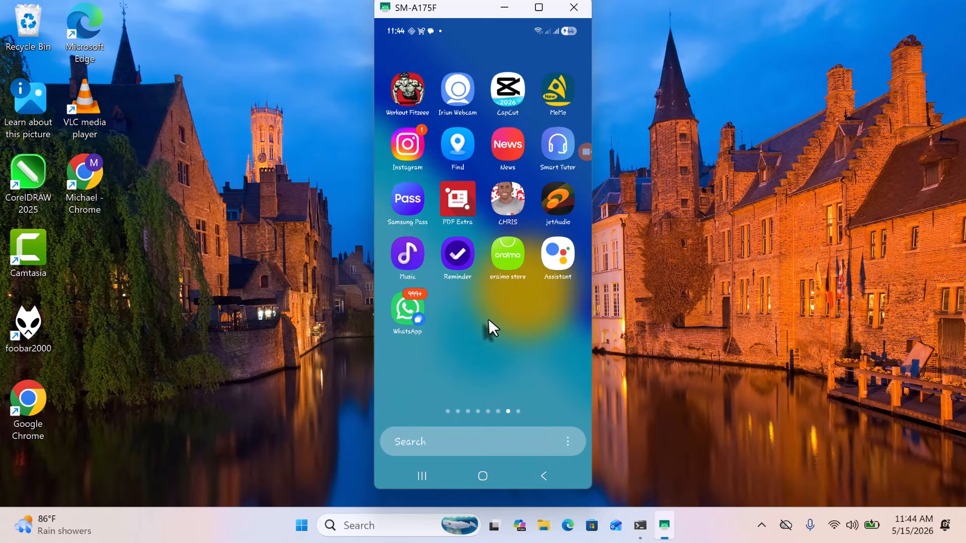
scroll(477, 252, up, 1)
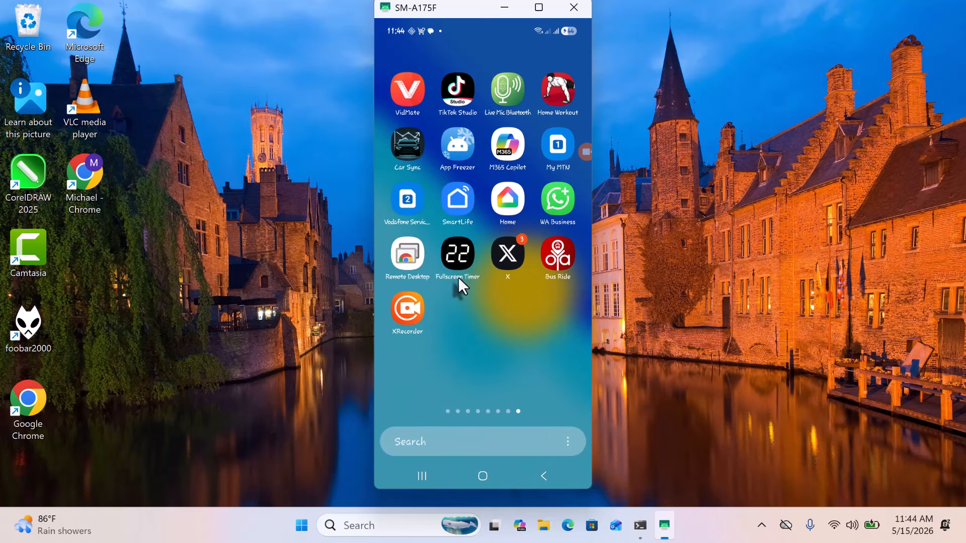
scroll(458, 277, up, 2)
scroll(459, 274, up, 3)
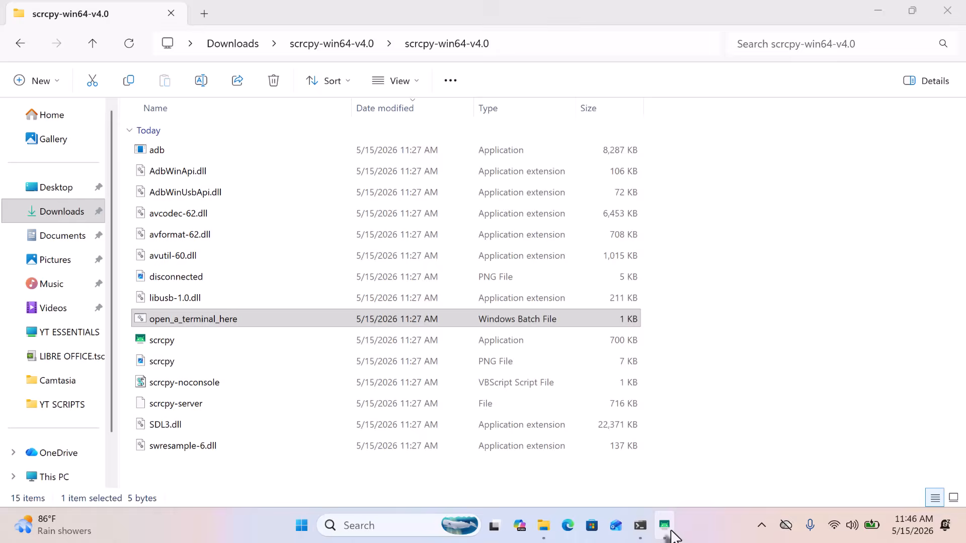
- Move the phone mirror window to the right side of the screen
mouse_move(673, 536)
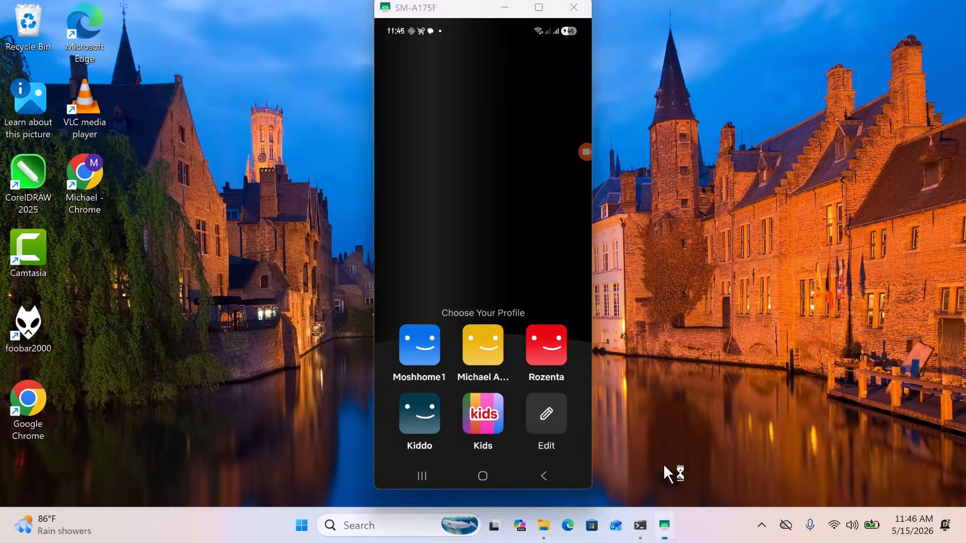
click(668, 470)
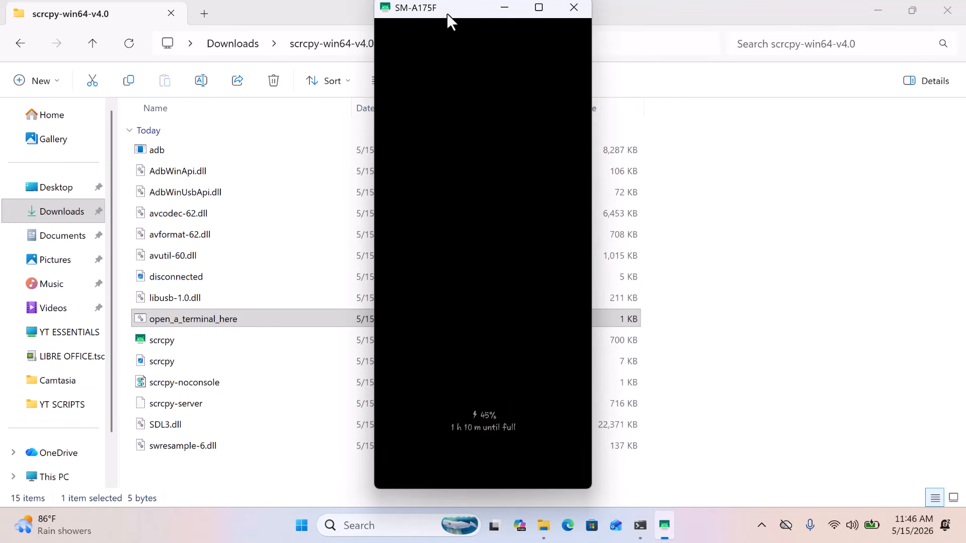
drag(447, 14, 664, 36)
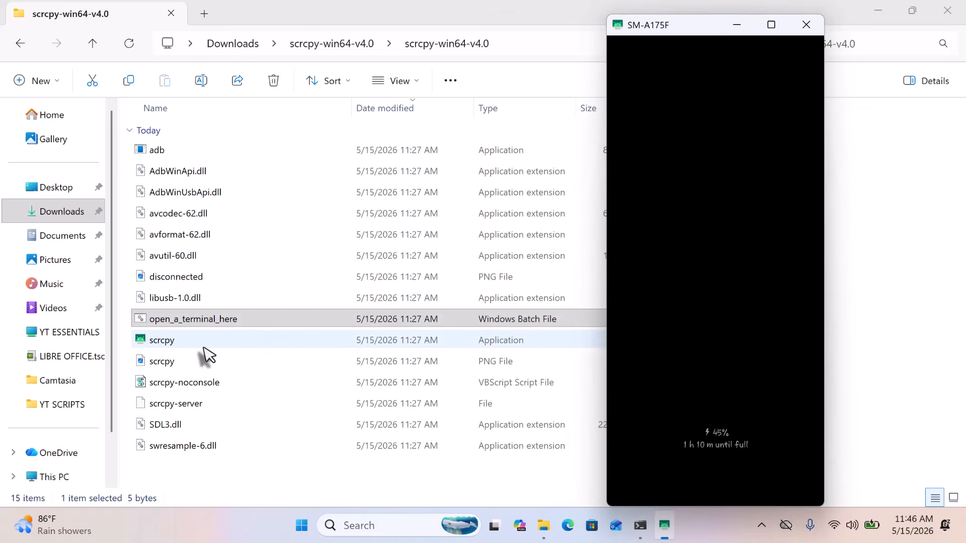
- Run open_a_terminal_here.bat, allowing it past the security warning
click(207, 321)
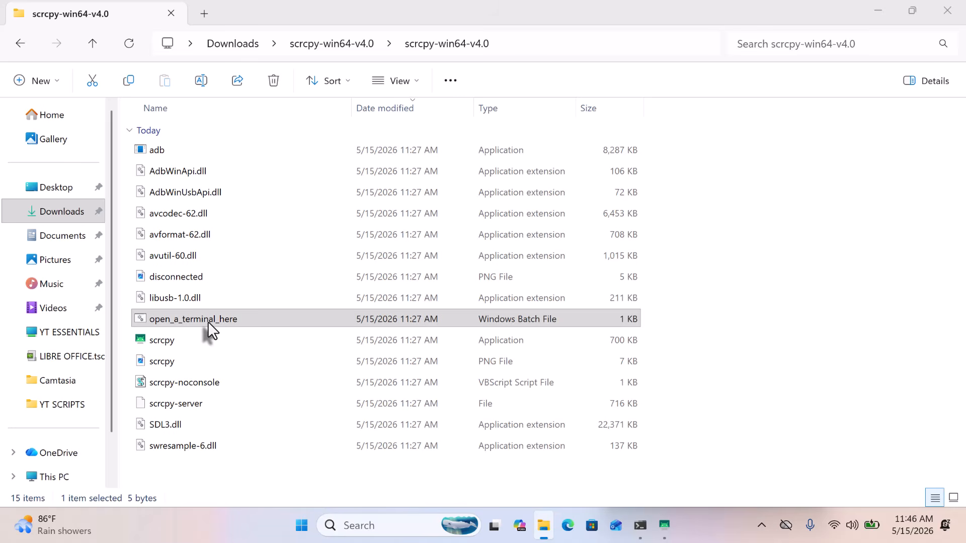
double_click(207, 321)
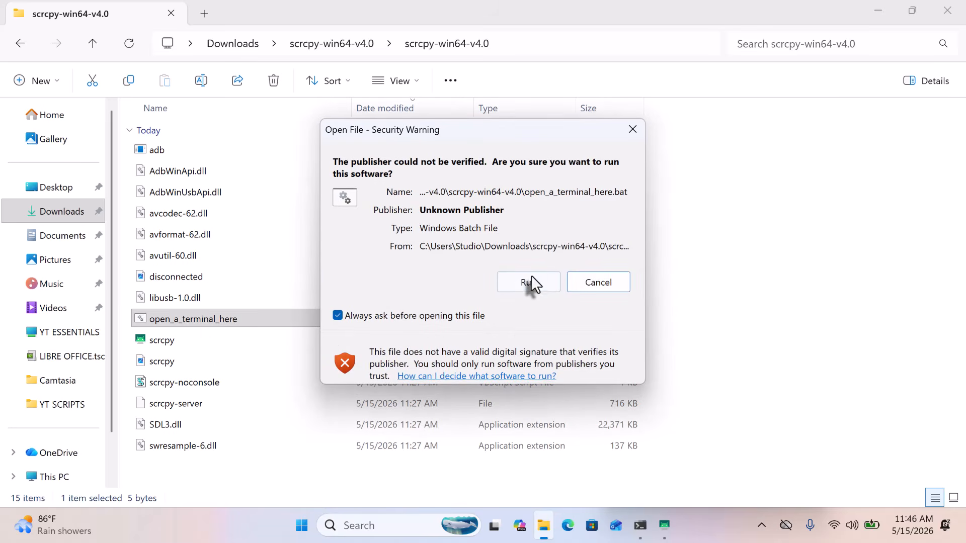
click(528, 282)
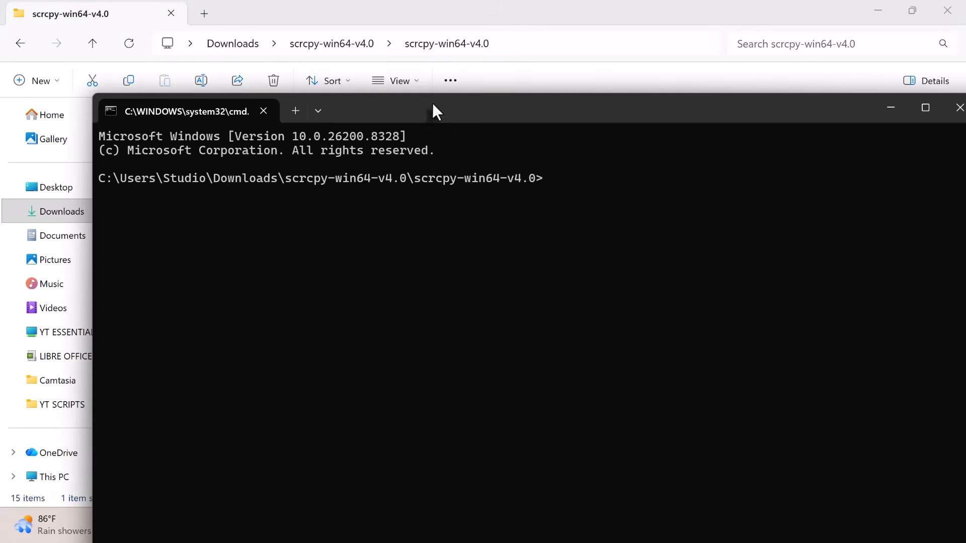
- Run scrcpy --new-display=1920x1080/200 in the Command Prompt
drag(446, 111, 408, 68)
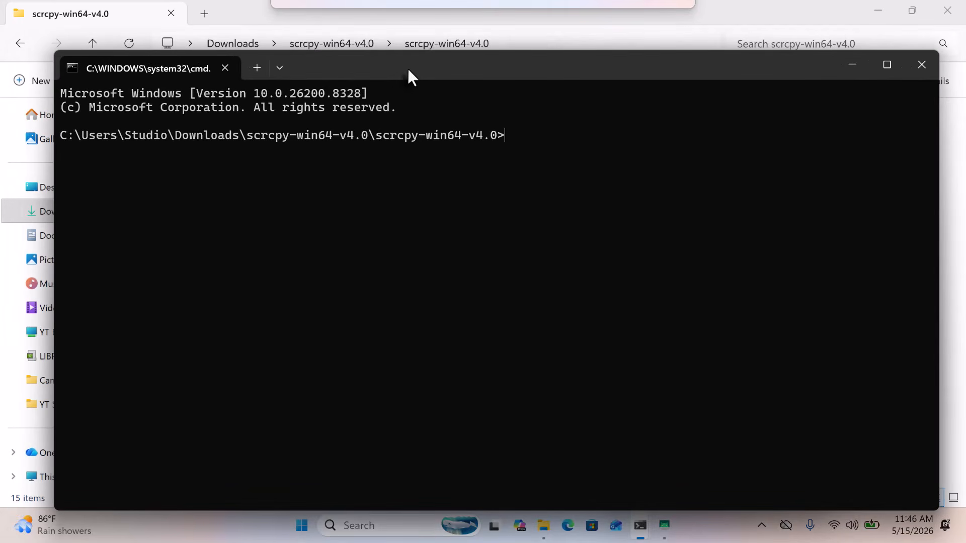
text(scrcpy)
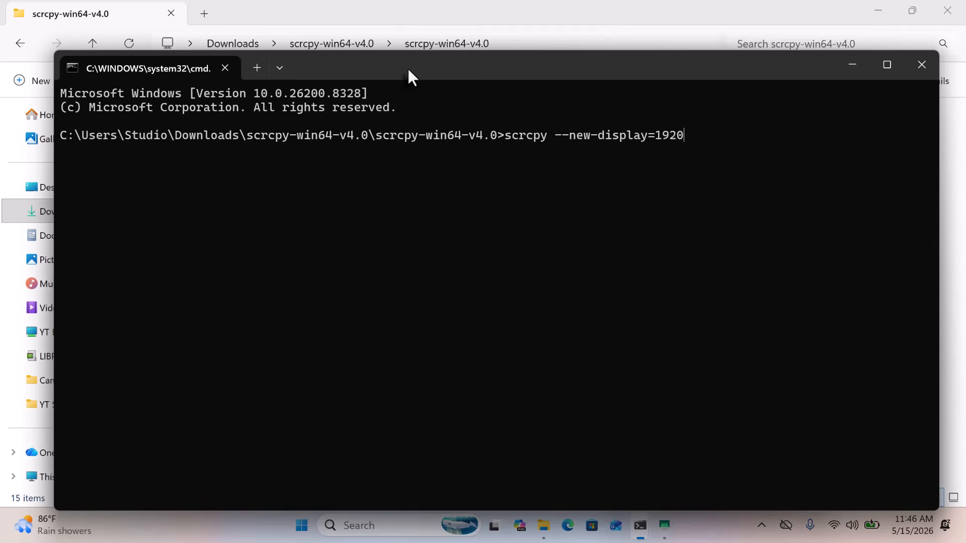
text(--new-display=1920x1080/200)
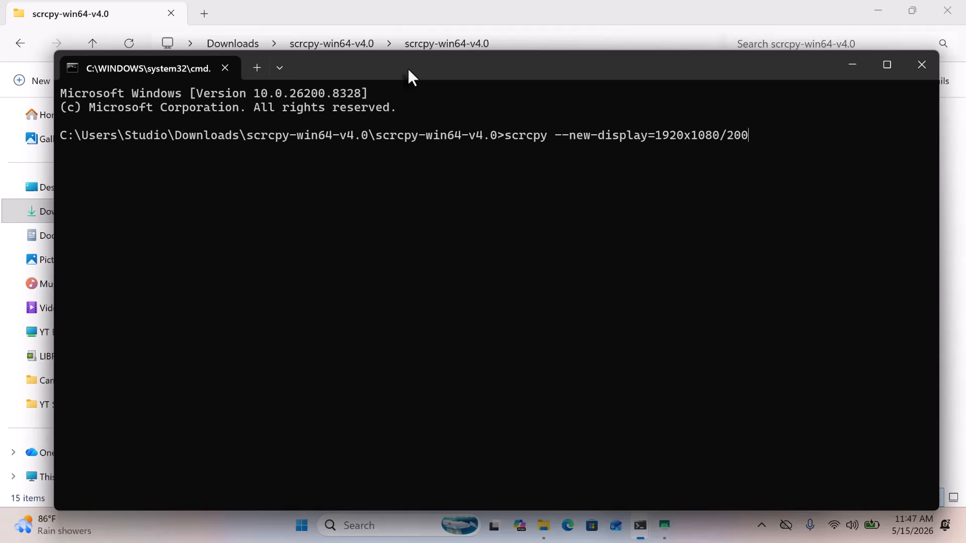
key(Return)
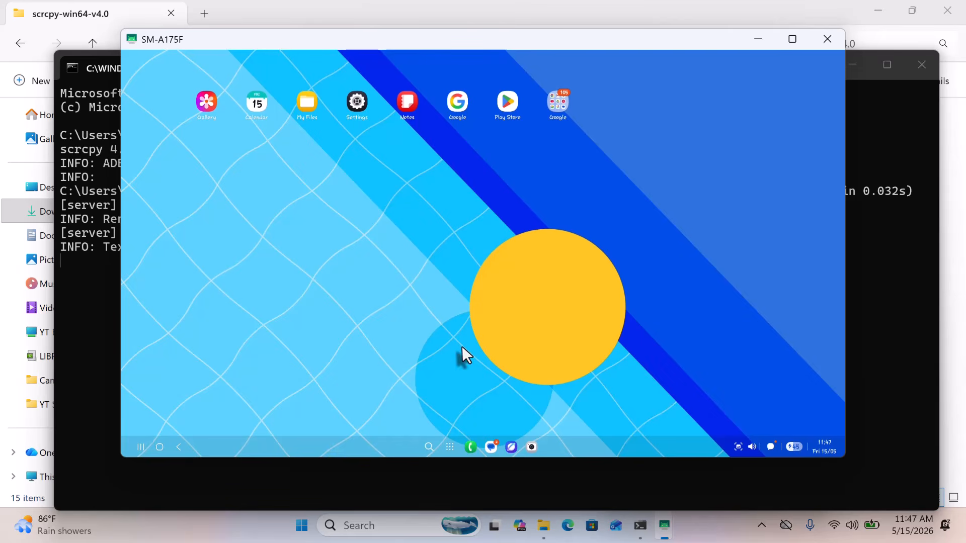
- Browse the desktop-mode app drawer, then show and dismiss the quick settings and notifications panels
click(451, 446)
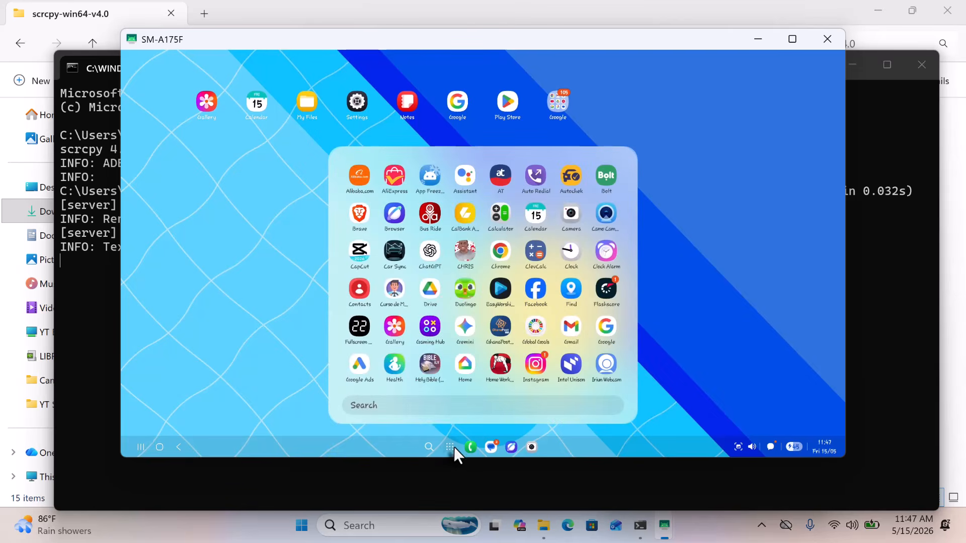
scroll(472, 262, down, 10)
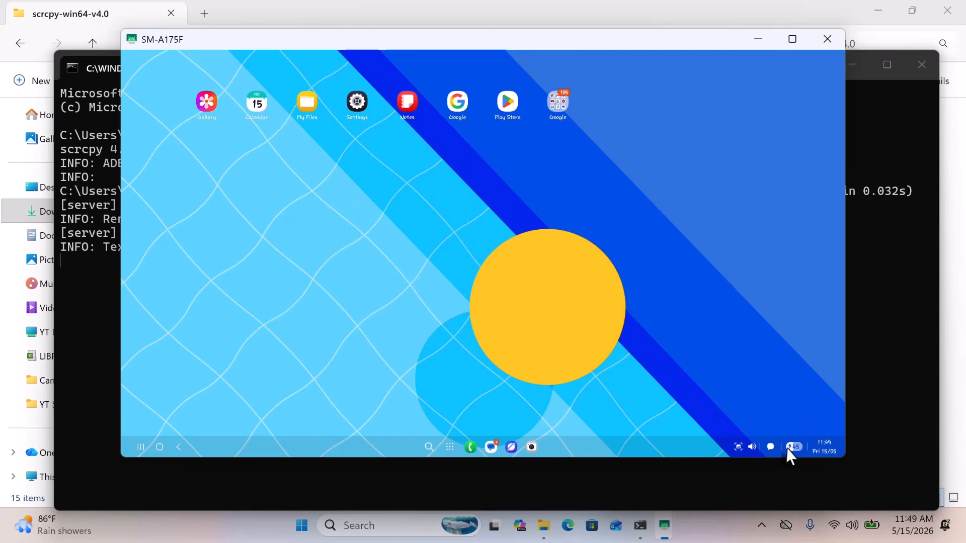
click(789, 449)
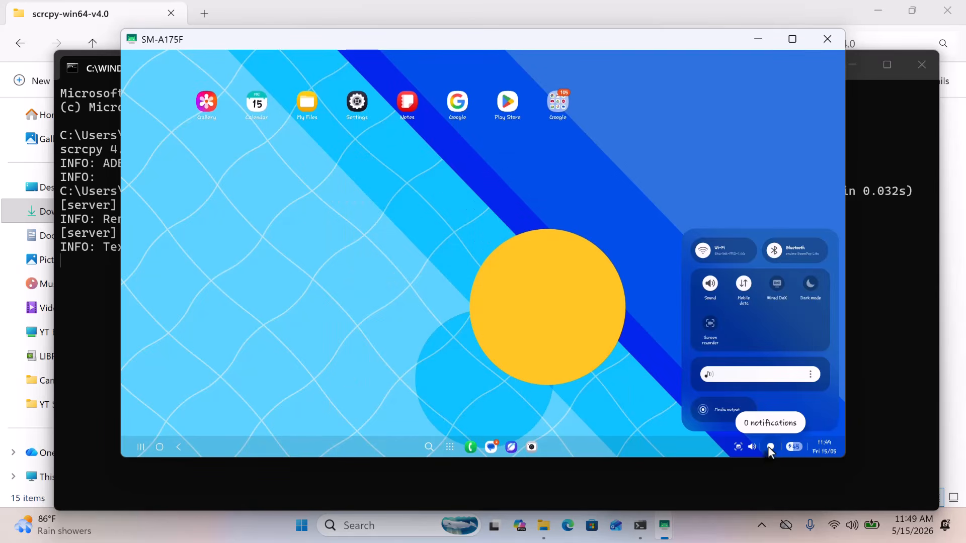
click(770, 447)
click(617, 324)
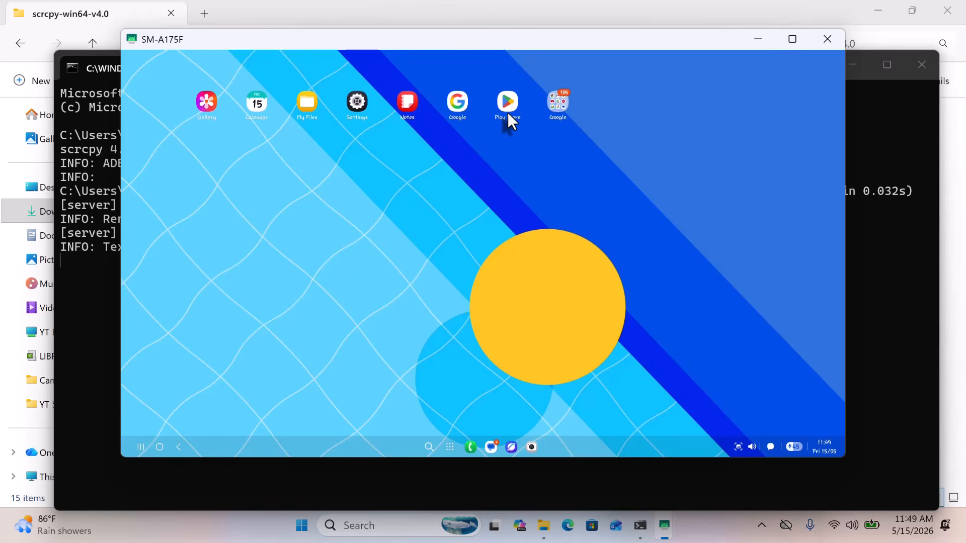
- Launch Play Store and open its Search section's search bar
double_click(508, 113)
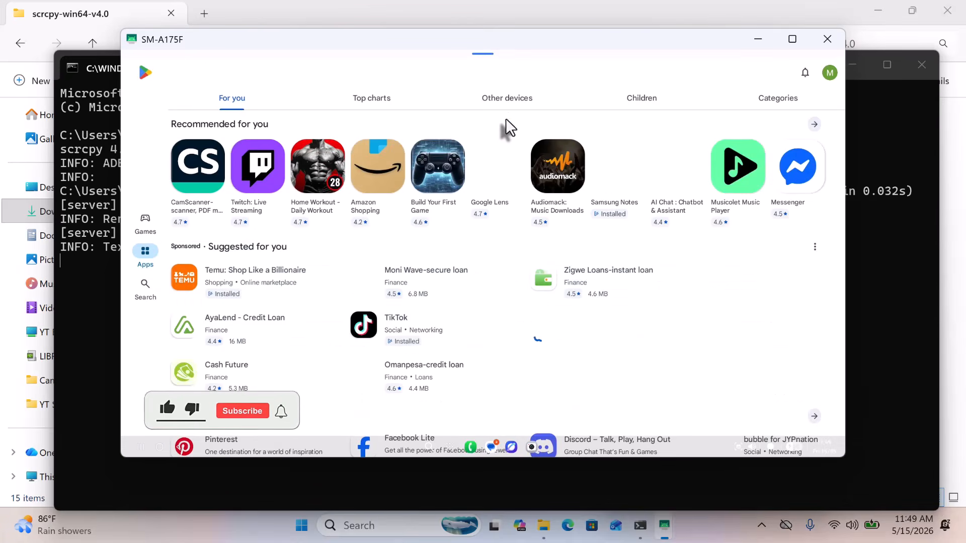
scroll(477, 216, down, 2)
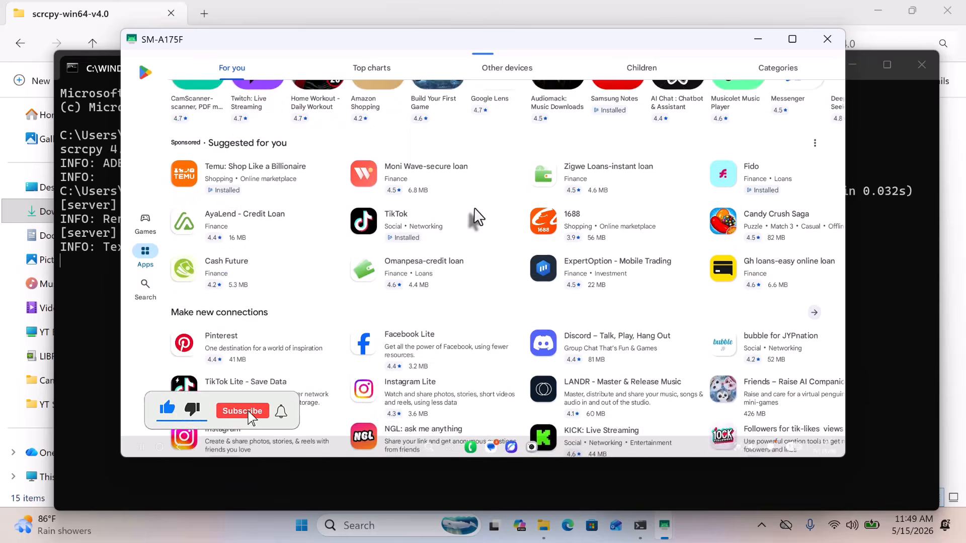
scroll(477, 216, up, 2)
click(145, 285)
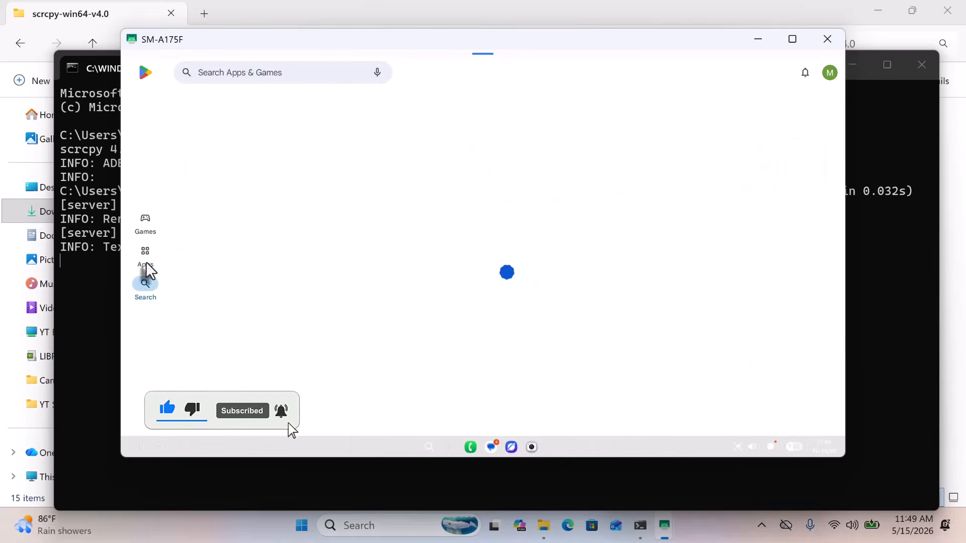
click(253, 72)
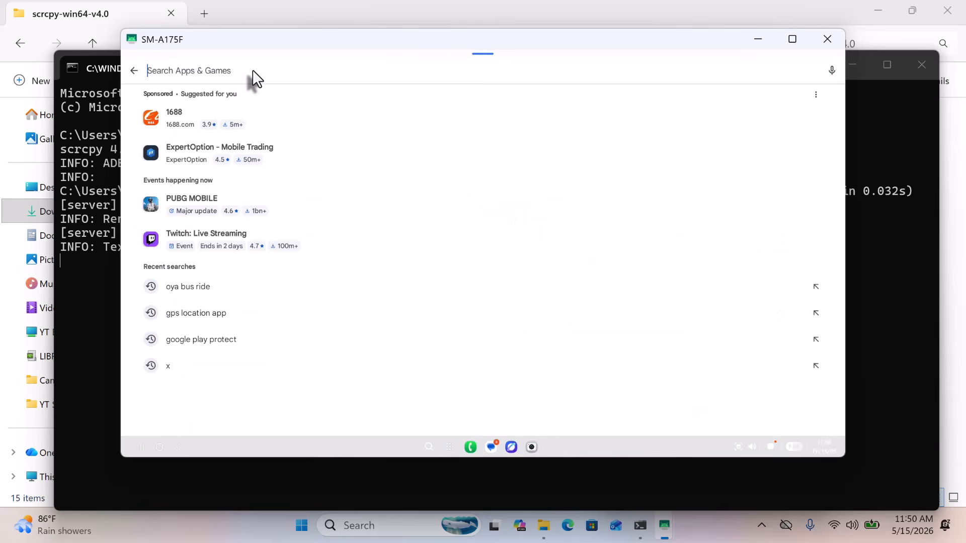